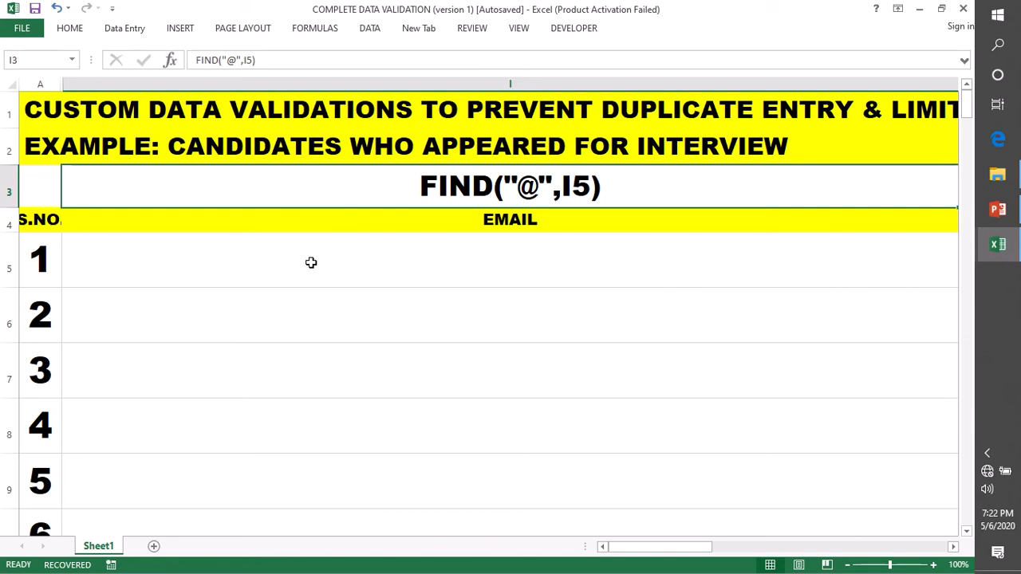
Select the Email cells I5:I7 by dragging down the column
drag(312, 262, 394, 363)
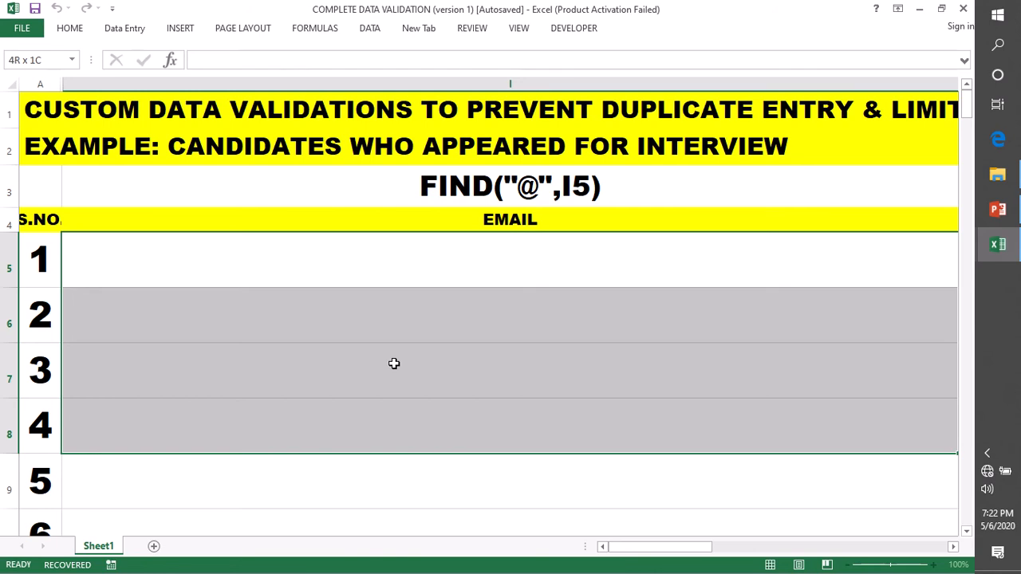
drag(395, 364, 391, 361)
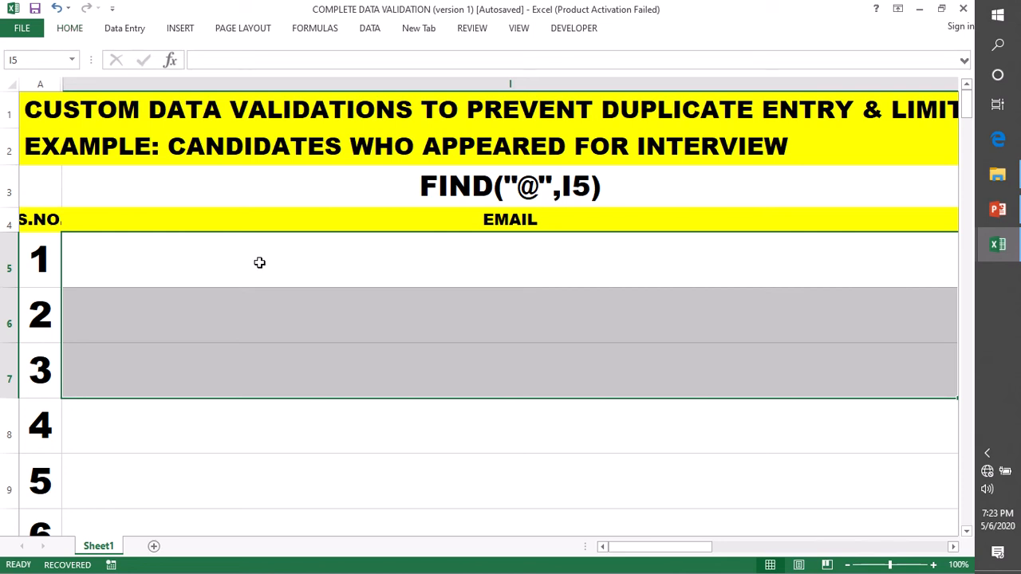
Set the font size of cells I5:I7 to 28
click(69, 29)
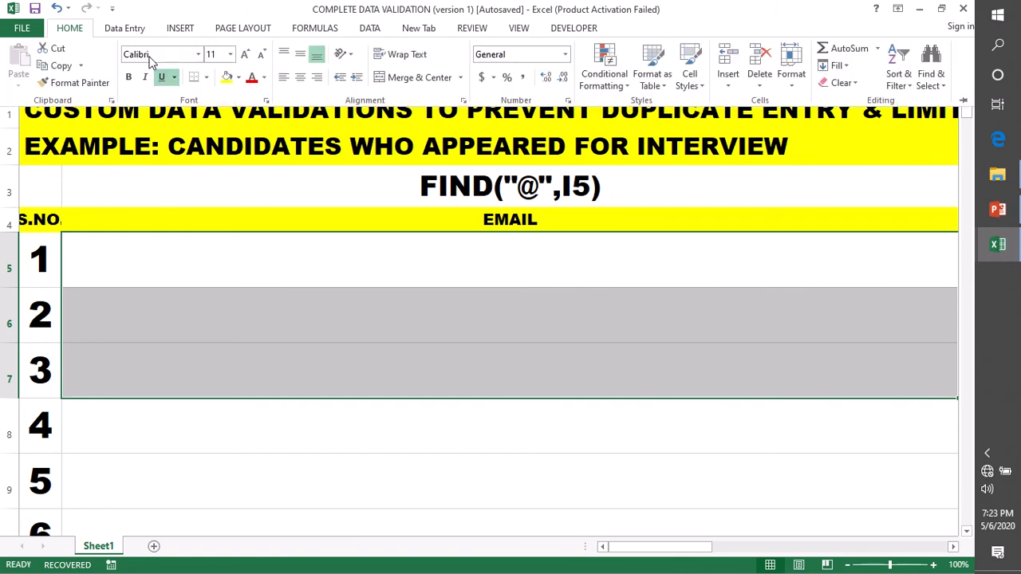
click(230, 54)
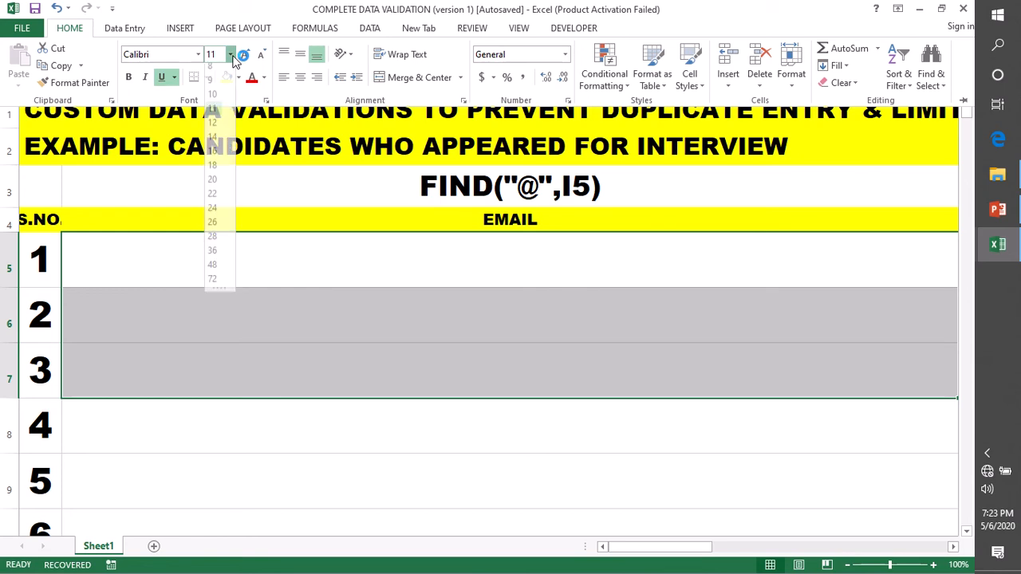
click(69, 29)
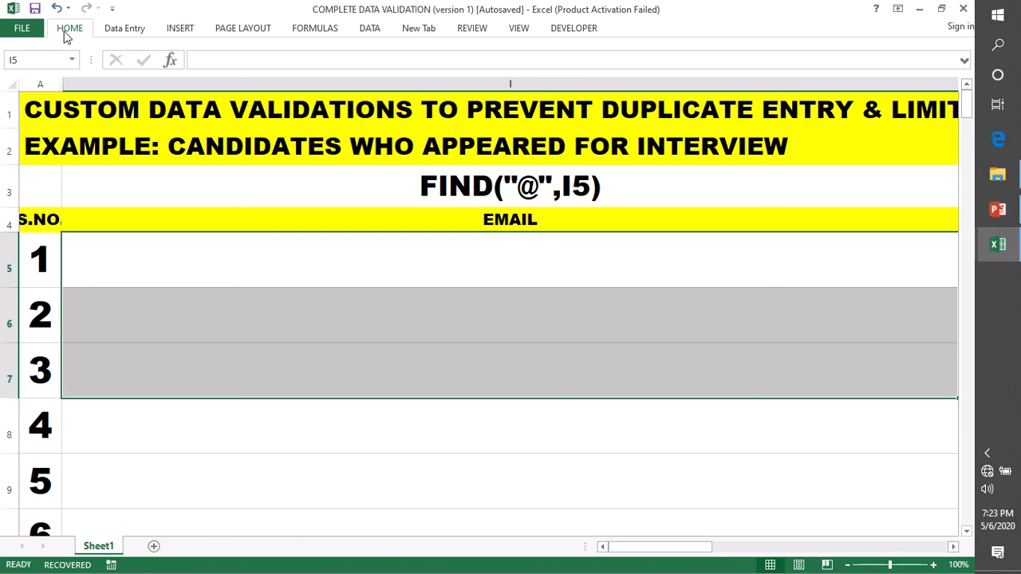
click(70, 28)
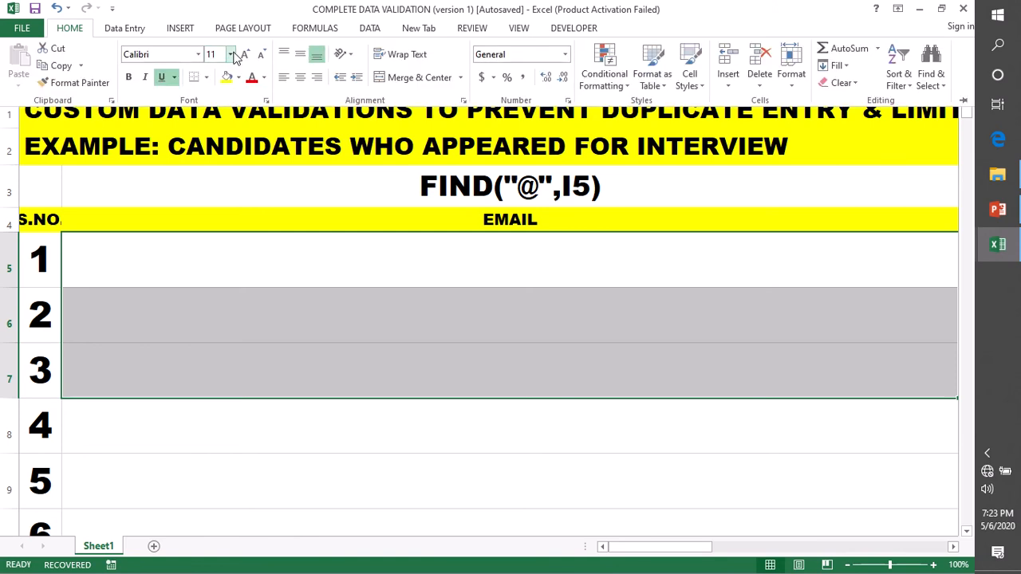
click(231, 54)
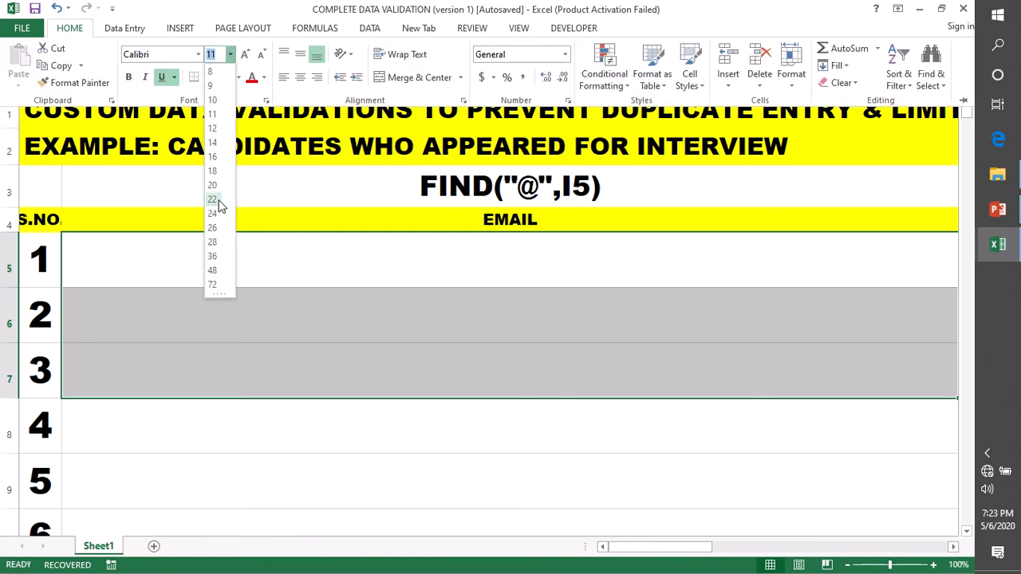
click(213, 242)
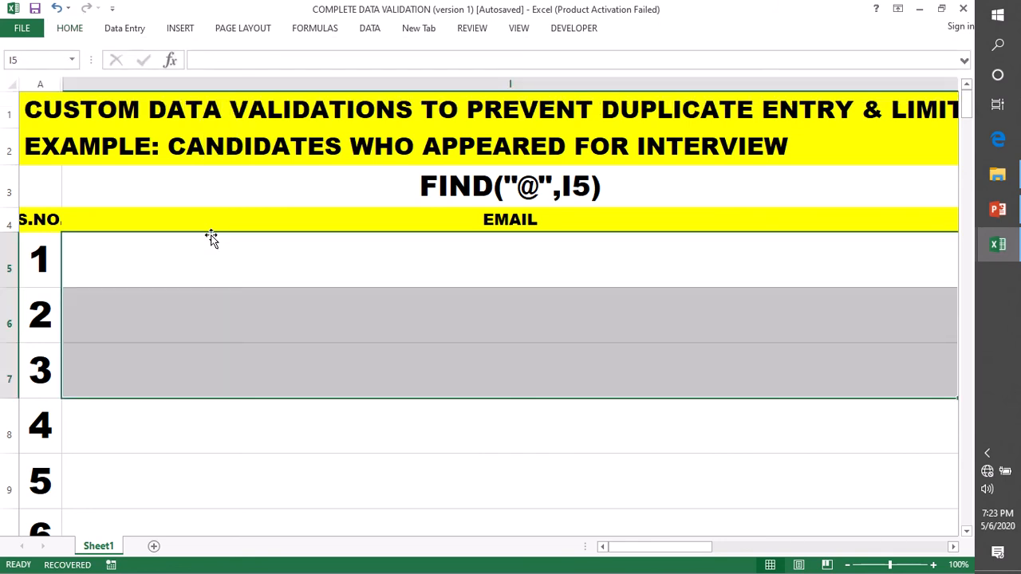
Enter 'system' in I5 and =FIND("@",I5) in I8, which returns #VALUE!
double_click(189, 263)
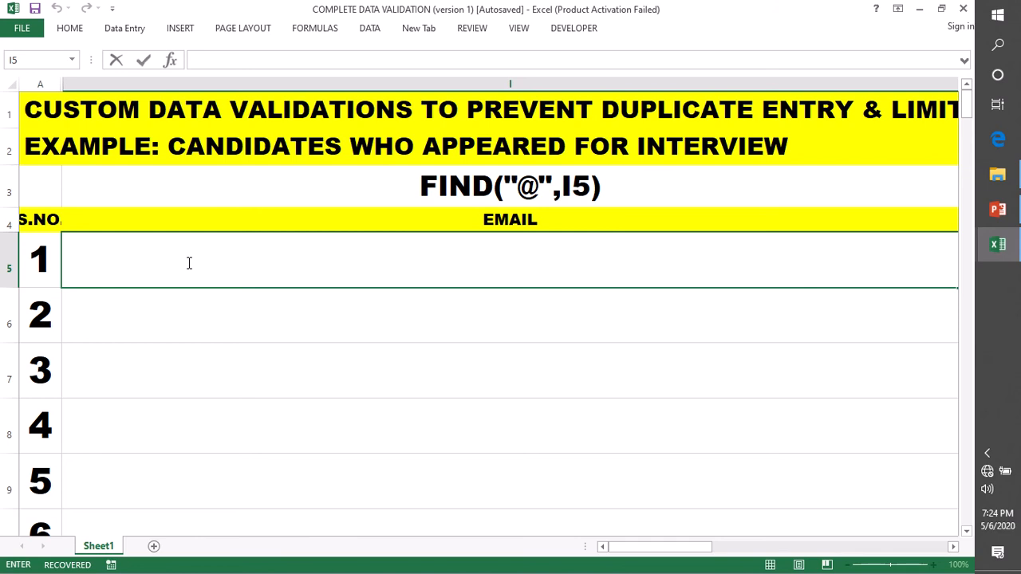
text(syst)
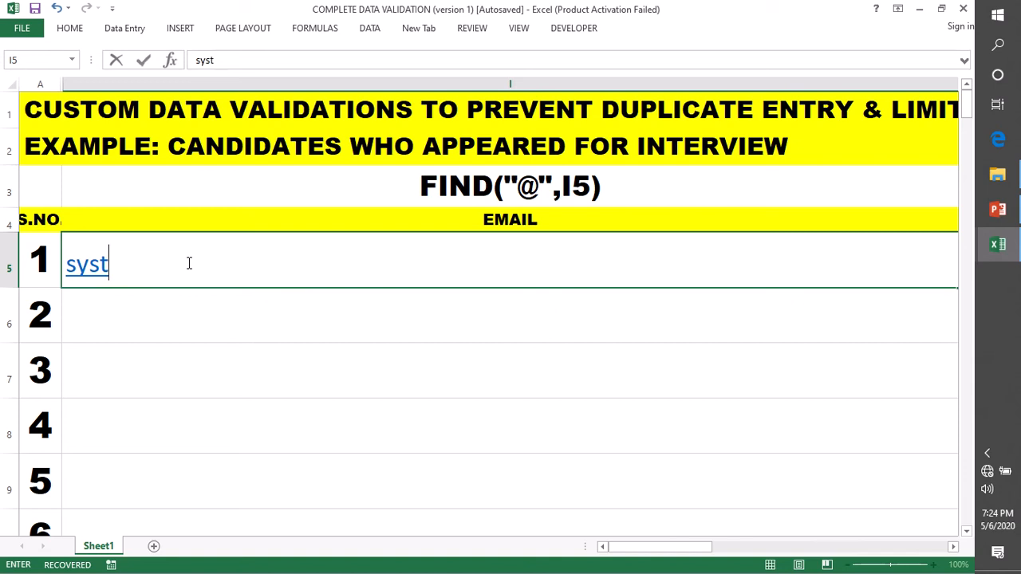
text(em)
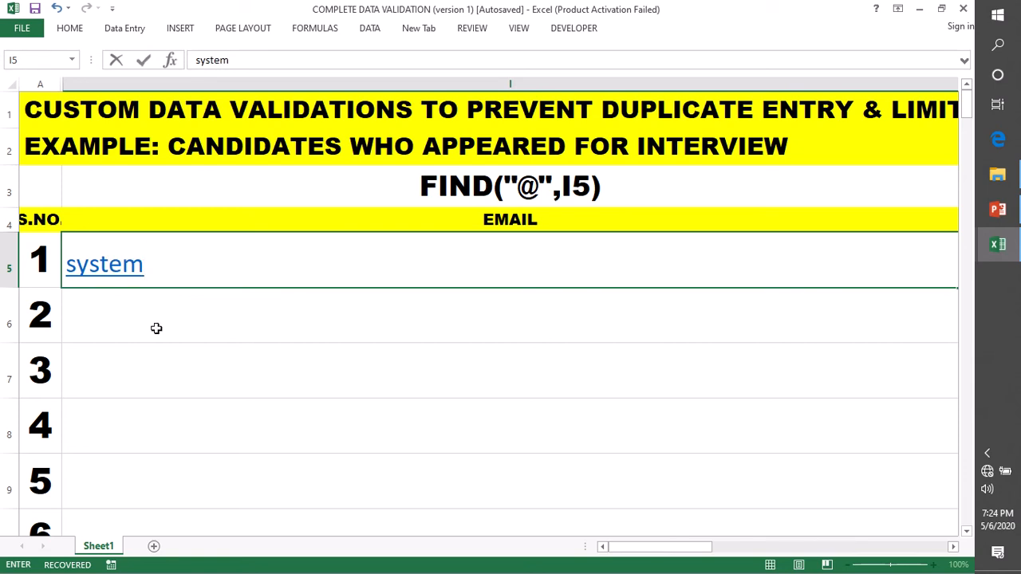
double_click(178, 430)
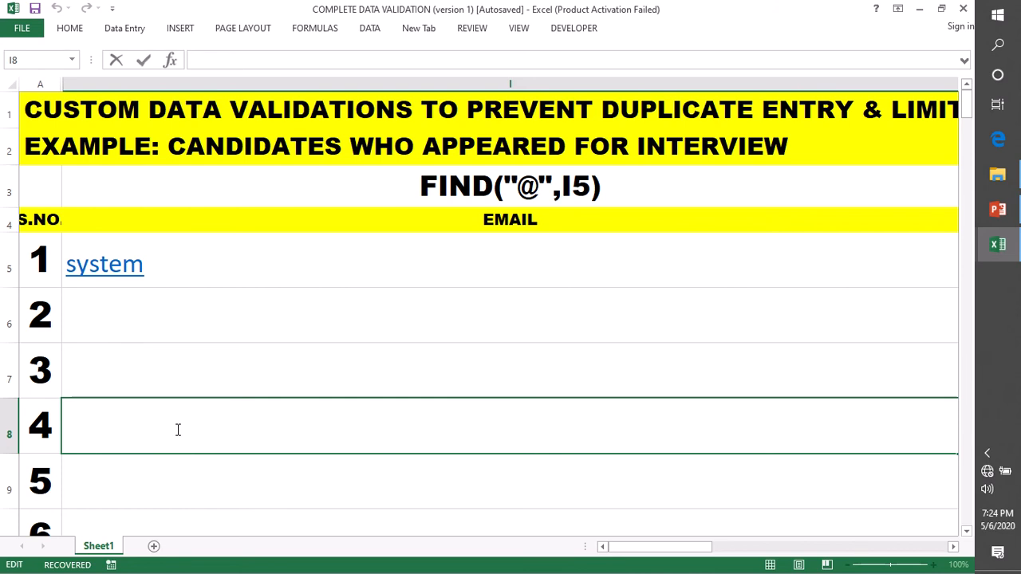
text(=find)
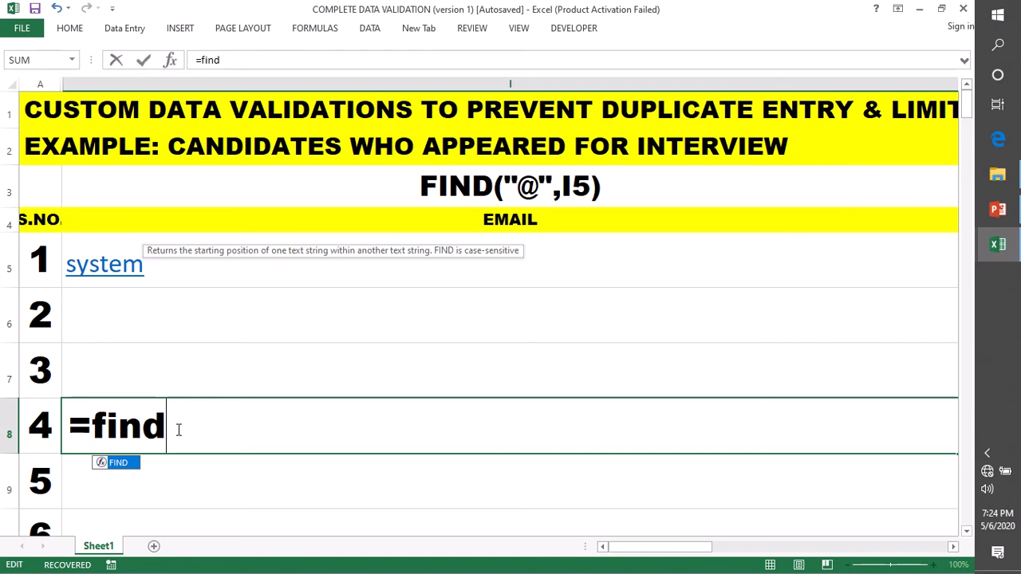
key(Tab)
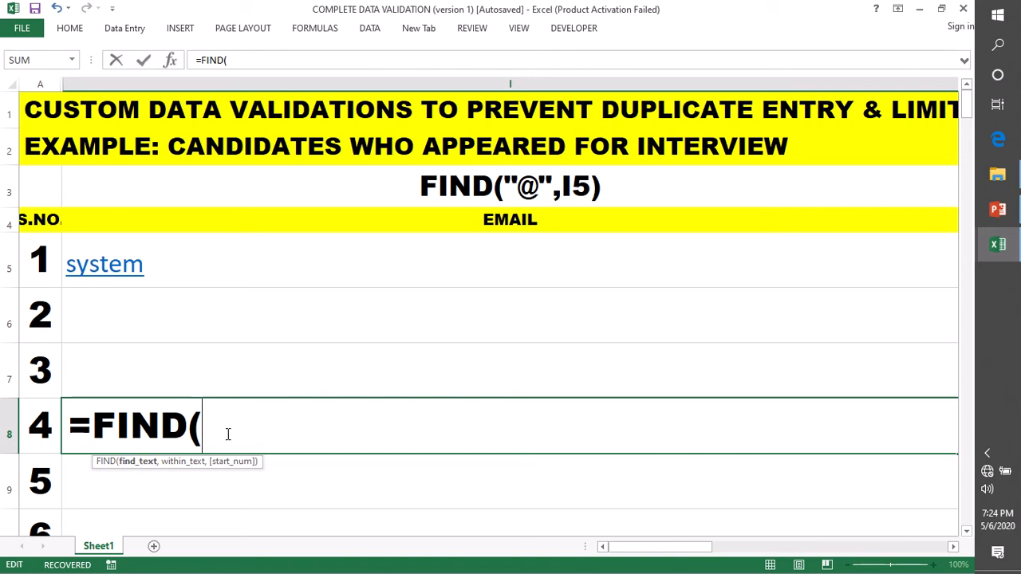
text("@",)
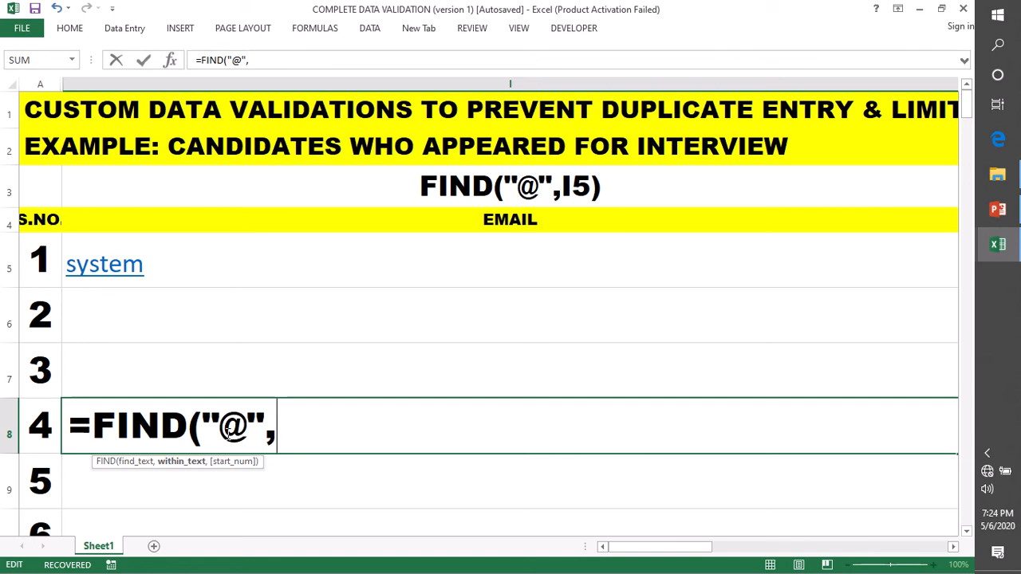
click(334, 266)
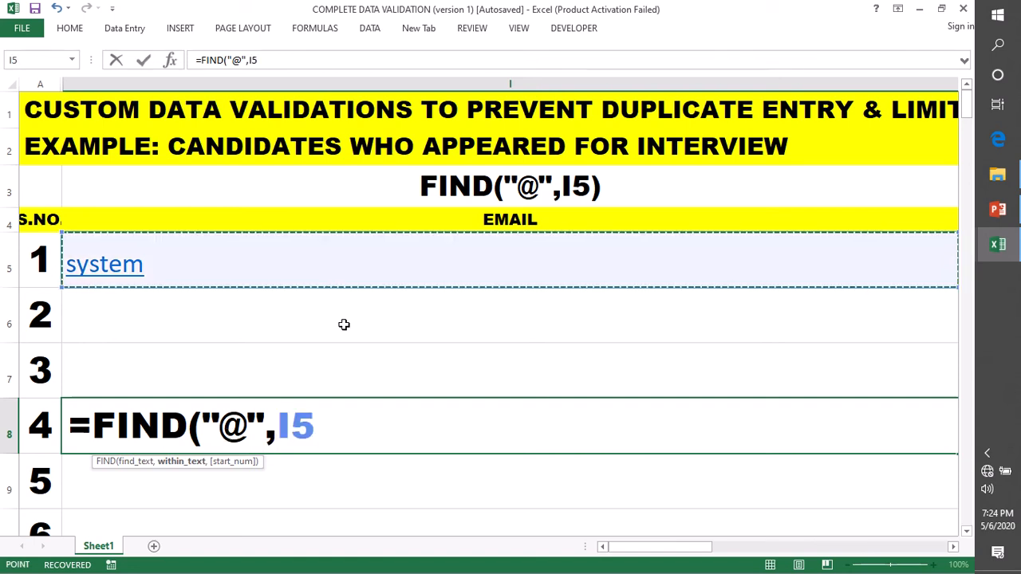
text())
key(Return)
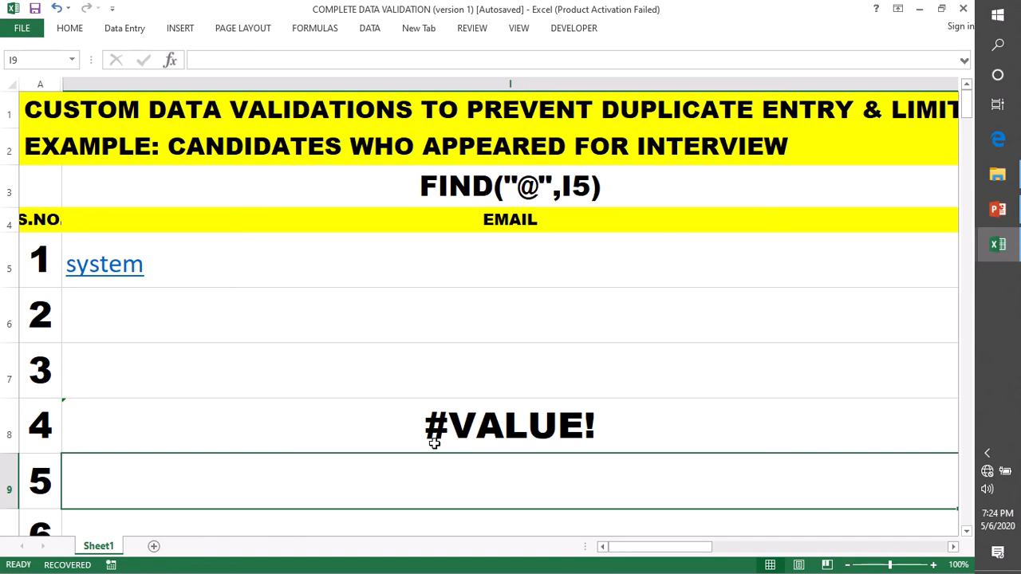
Append @ to the I5 test text and check the FIND result in I8
double_click(153, 269)
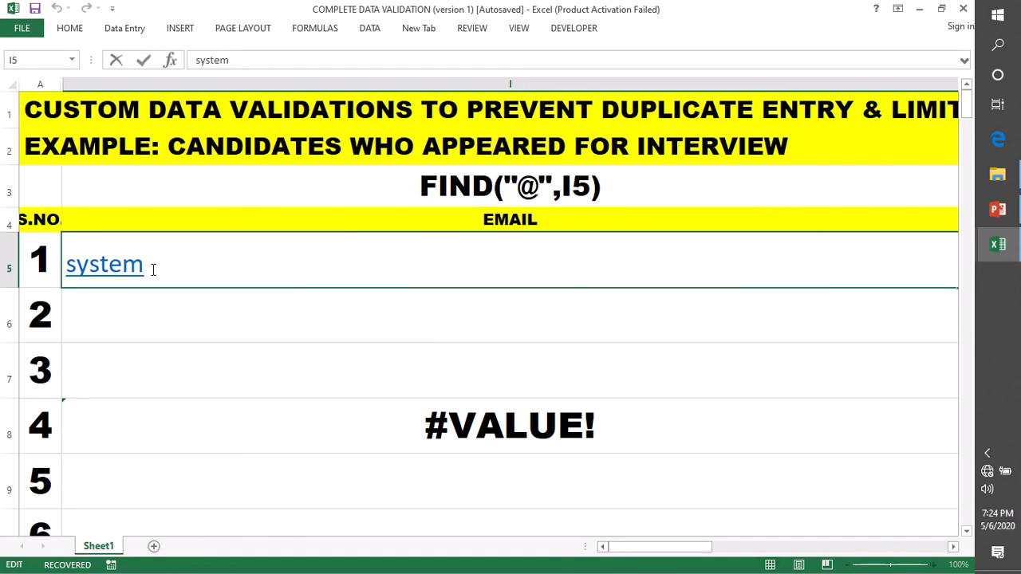
text(@)
key(ctrl+Return)
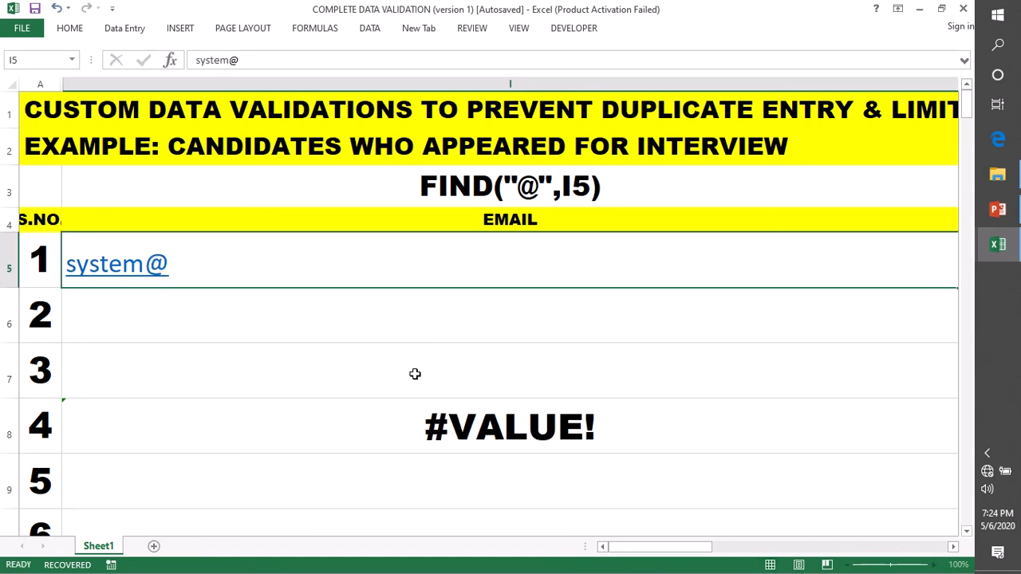
key(Return)
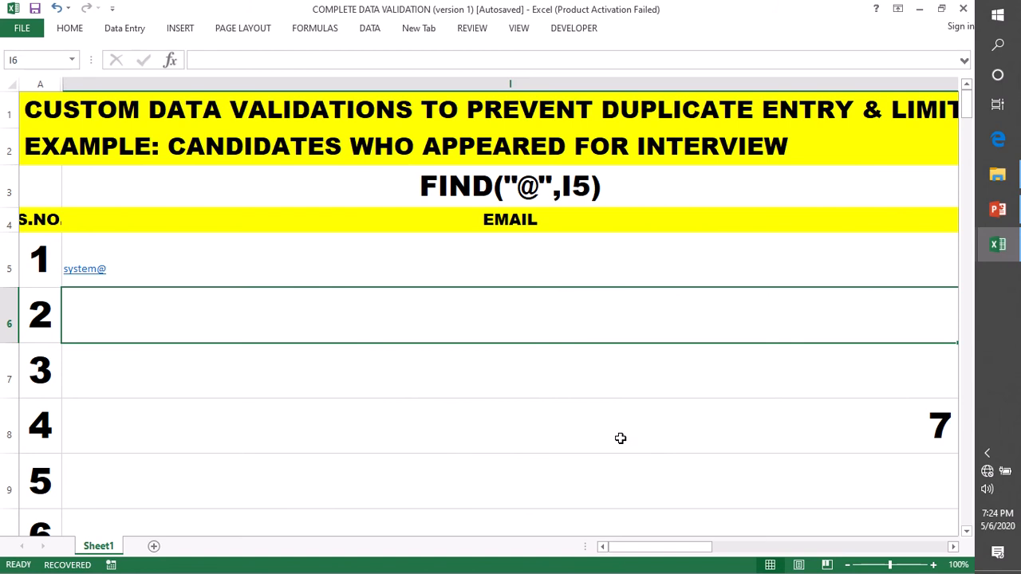
click(904, 438)
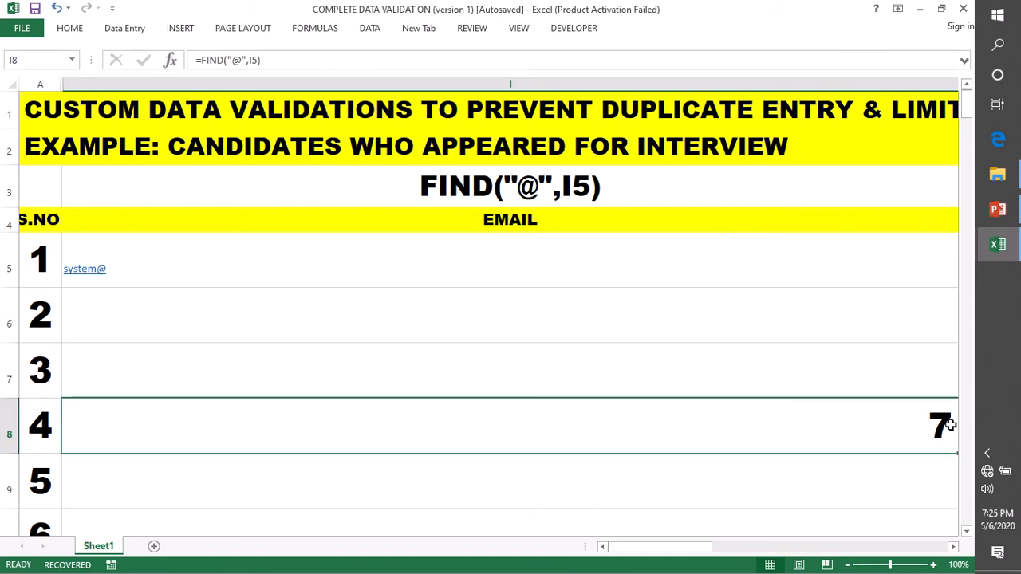
Insert 'web' and 'techonline' into the I5 entry so FIND in I8 returns 20
click(83, 257)
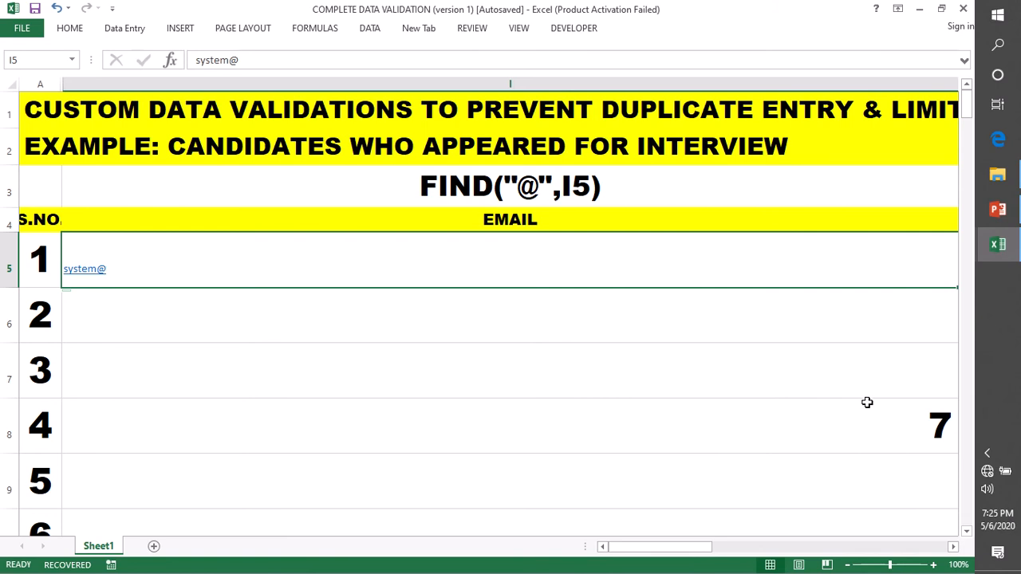
double_click(96, 269)
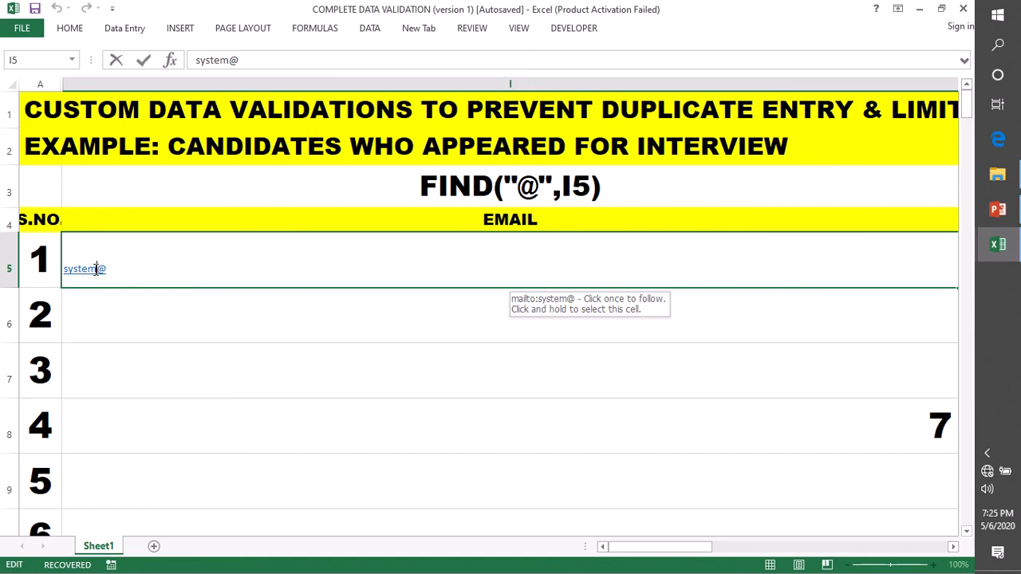
text(web)
text(techonlin)
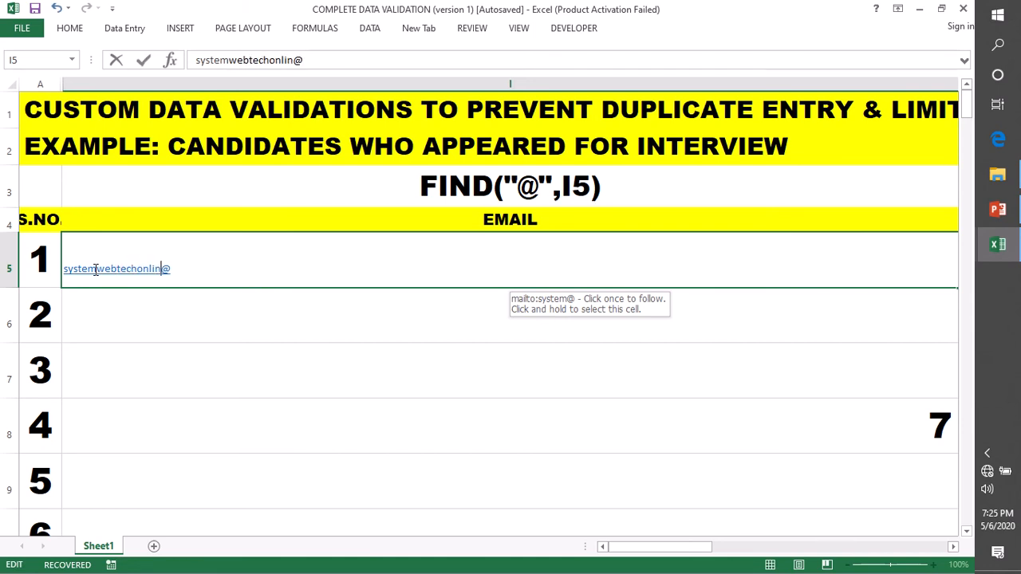
text(e)
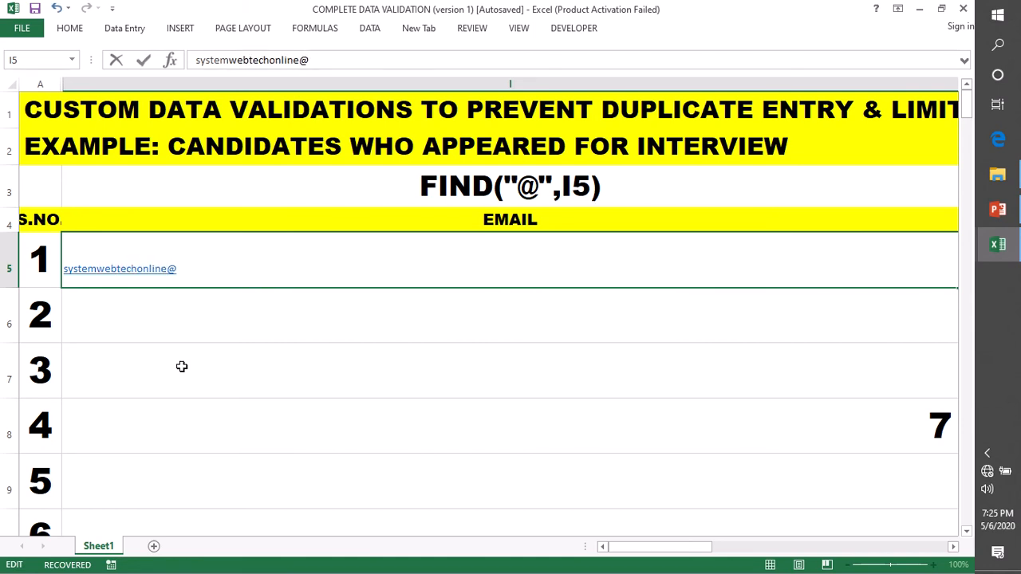
click(182, 366)
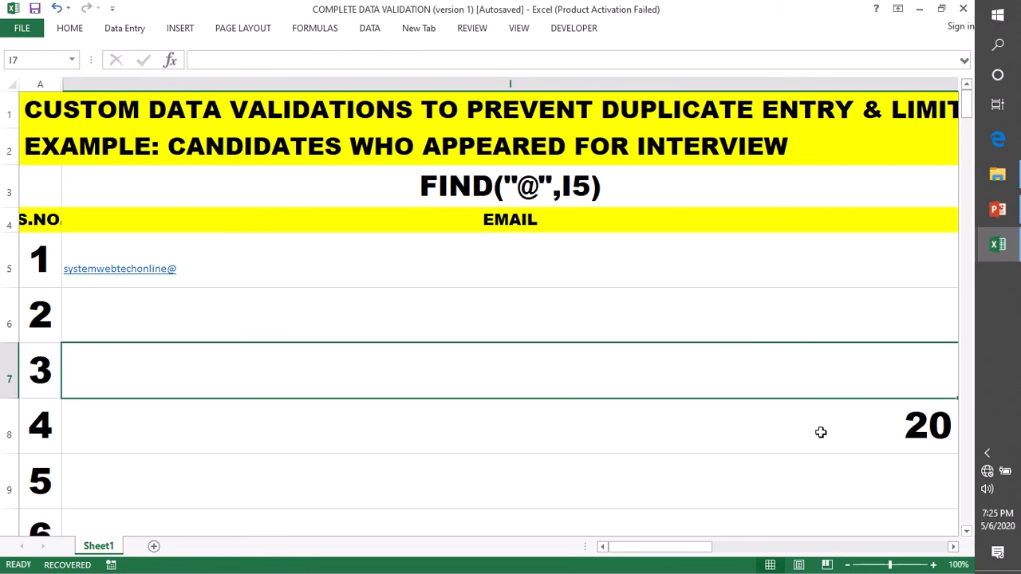
click(876, 435)
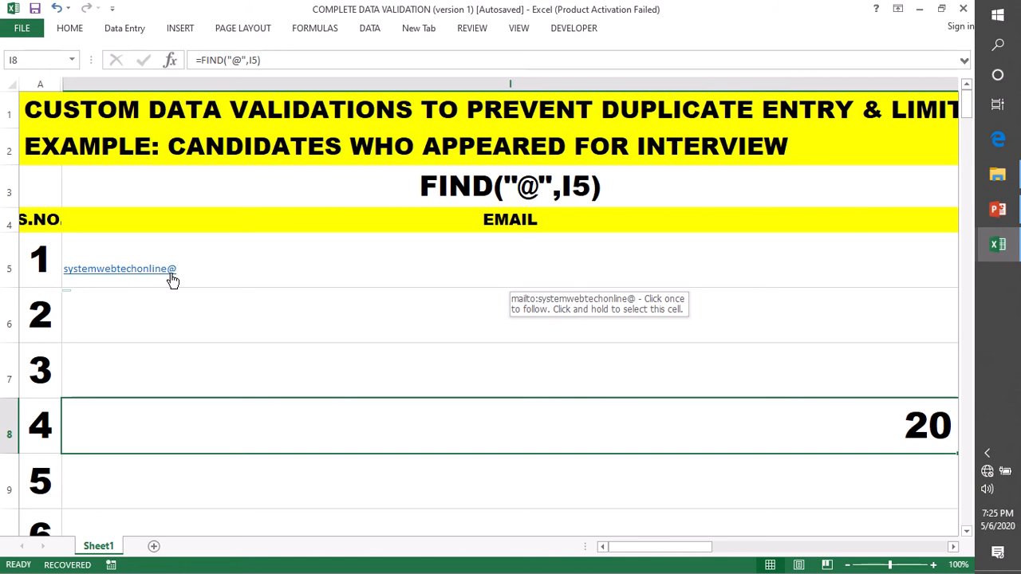
double_click(337, 427)
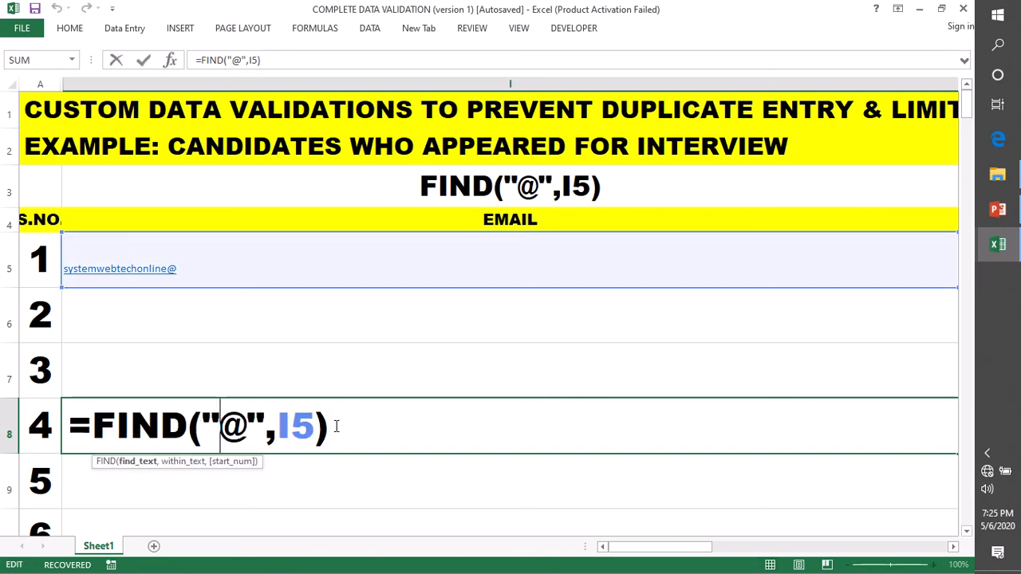
click(336, 426)
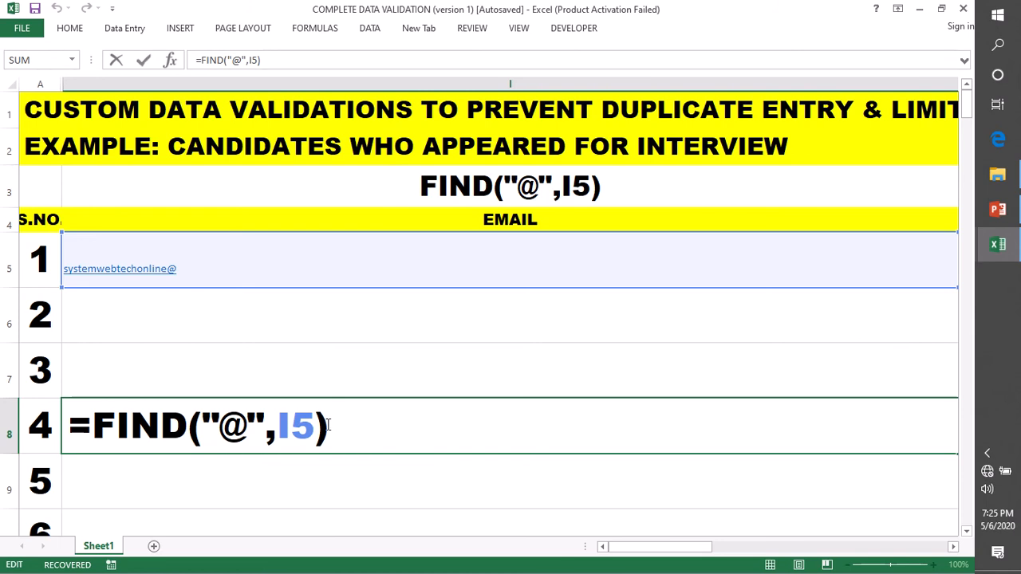
text(,)
key(BackSpace)
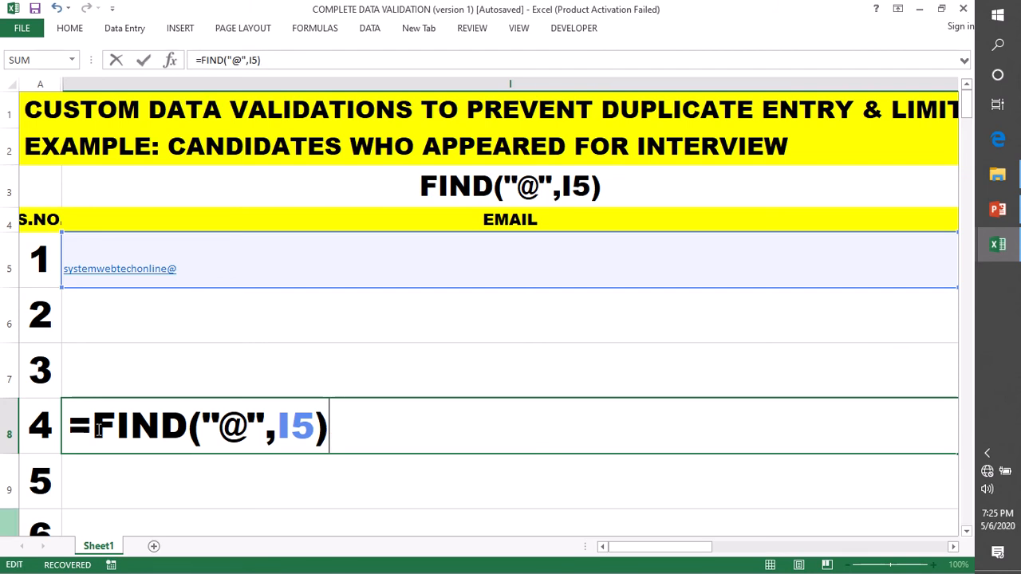
Change I8 to =AND(FIND("@",I5),ISERROR(FIND(" ",I5))), which returns TRUE
click(94, 428)
text(and()
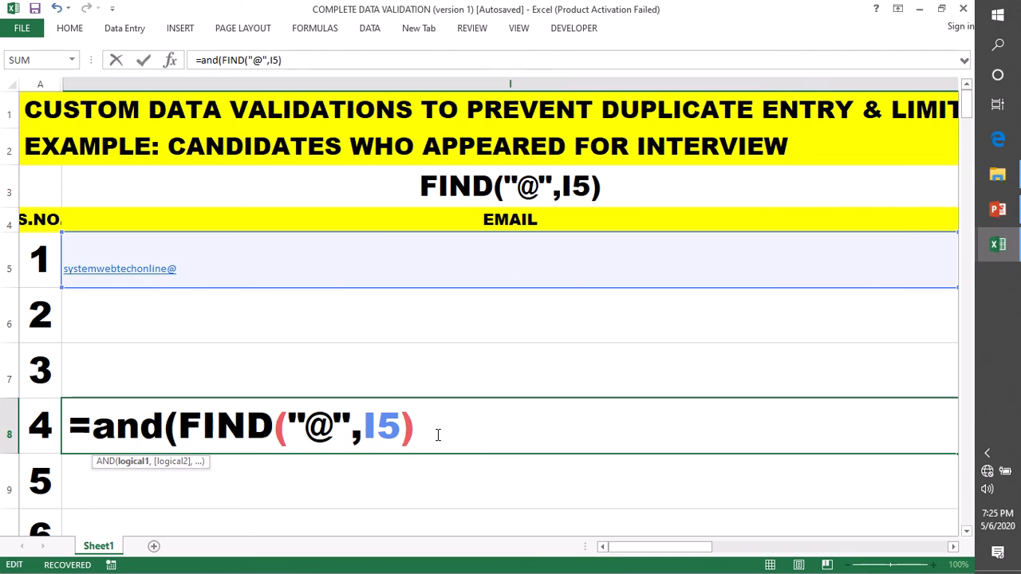
text(,)
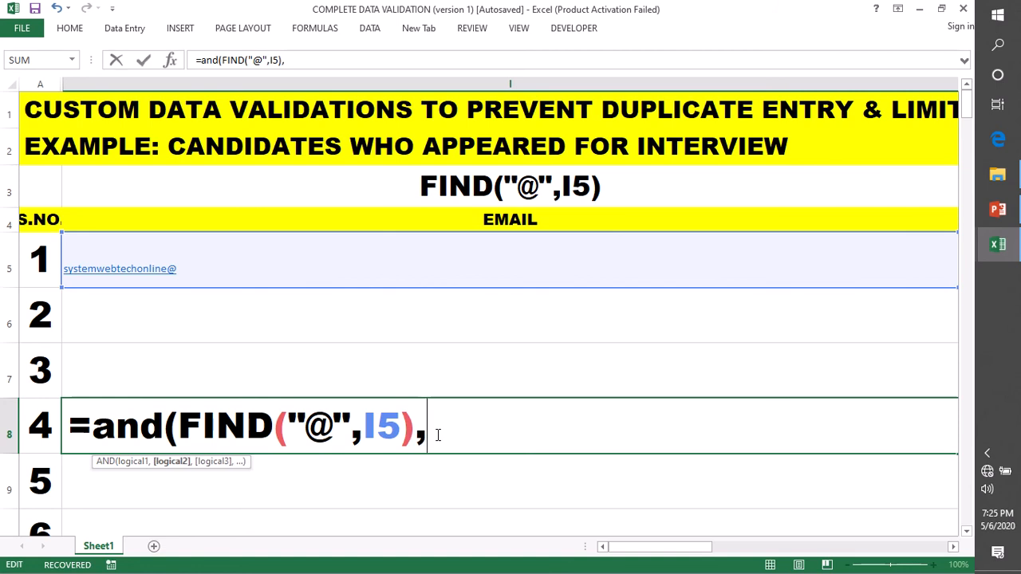
text(ISERROR()
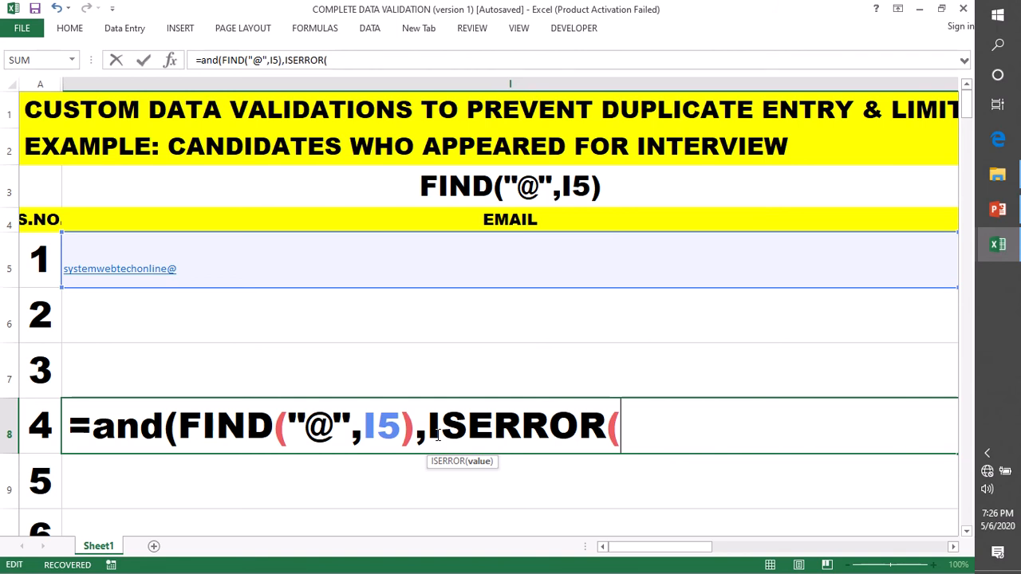
text(find)
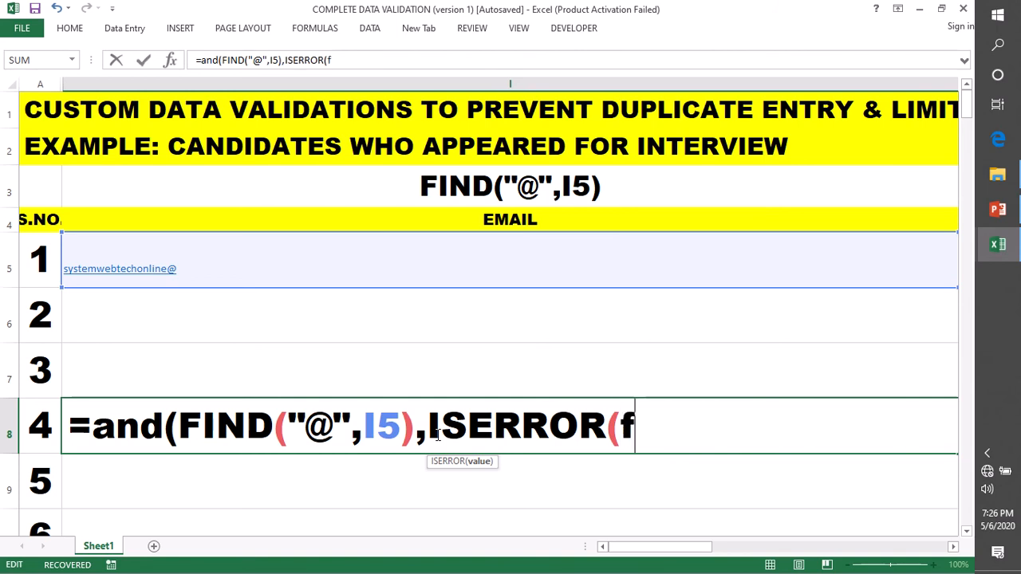
text(()
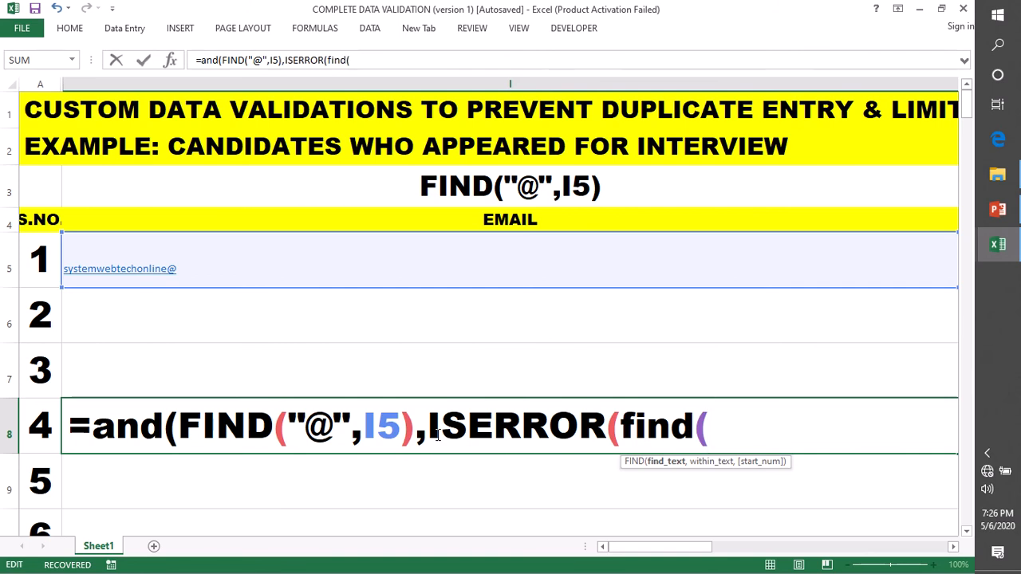
text(" ",)
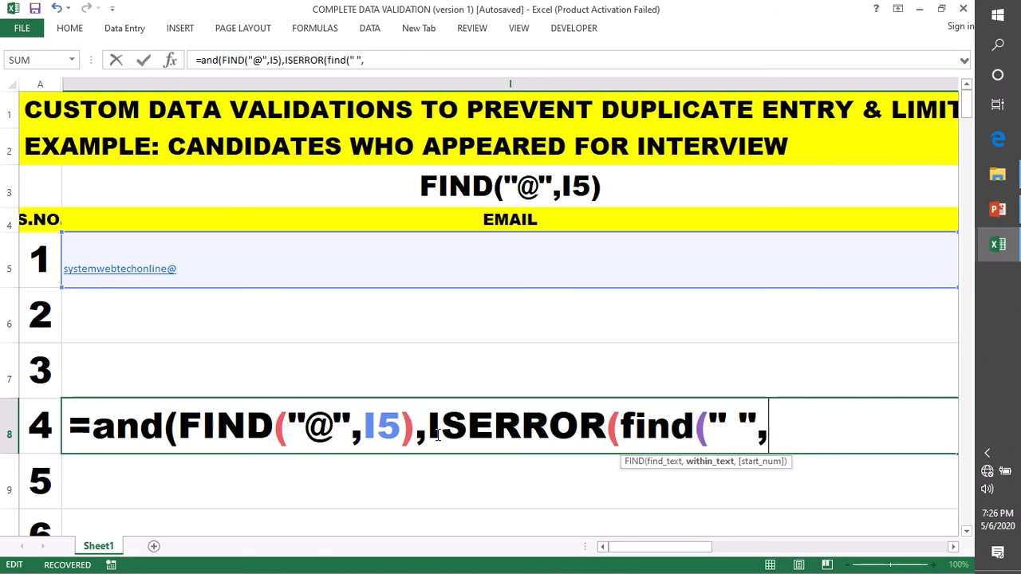
text(i5)
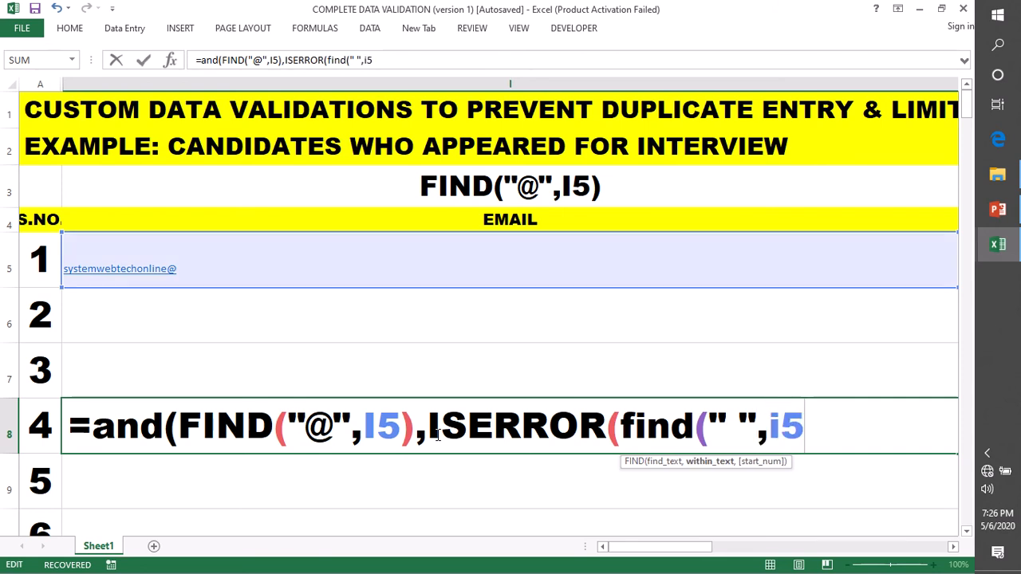
text())
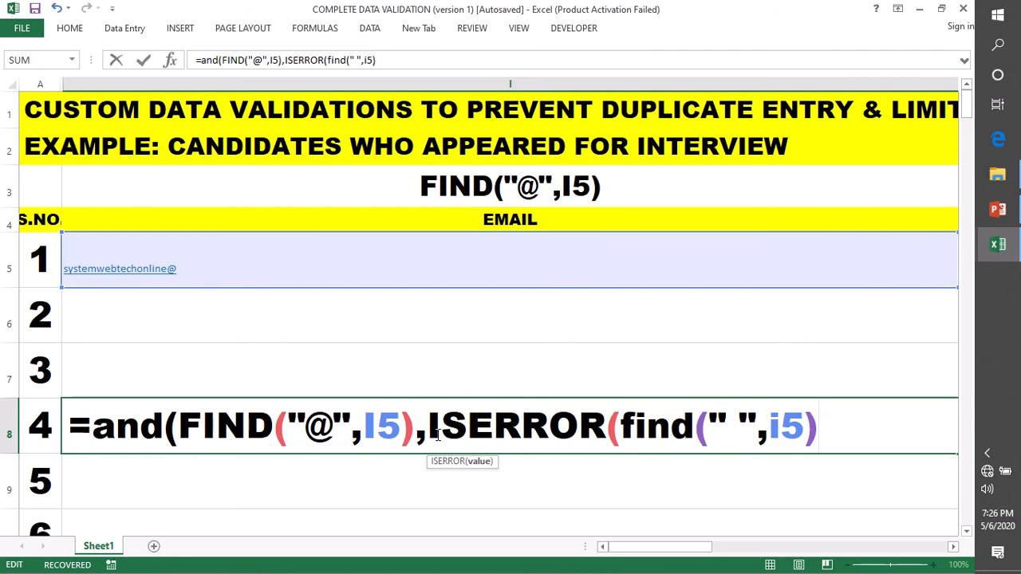
text())
key(Left)
key(Left)
key(Left)
key(Left)
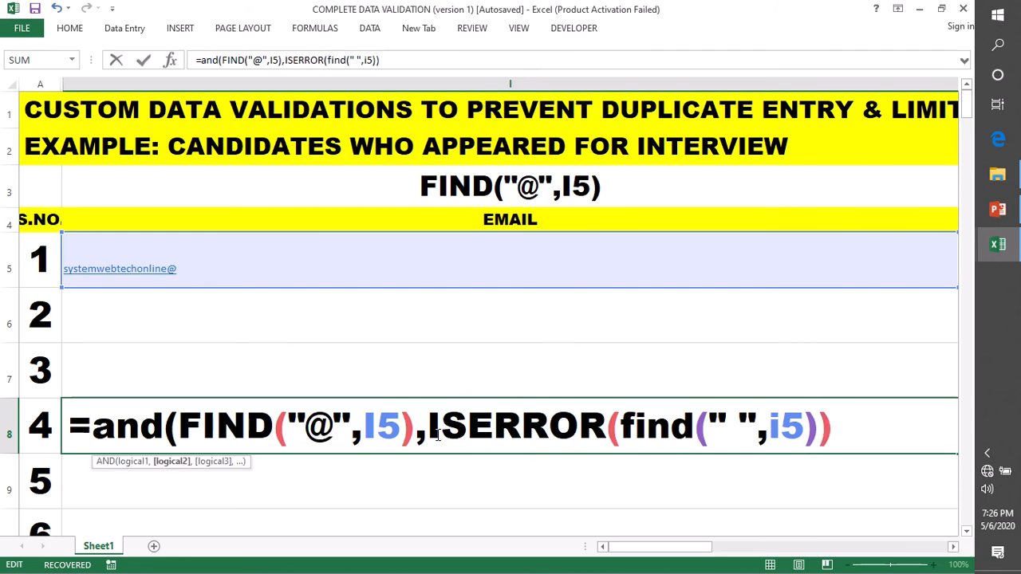
text())
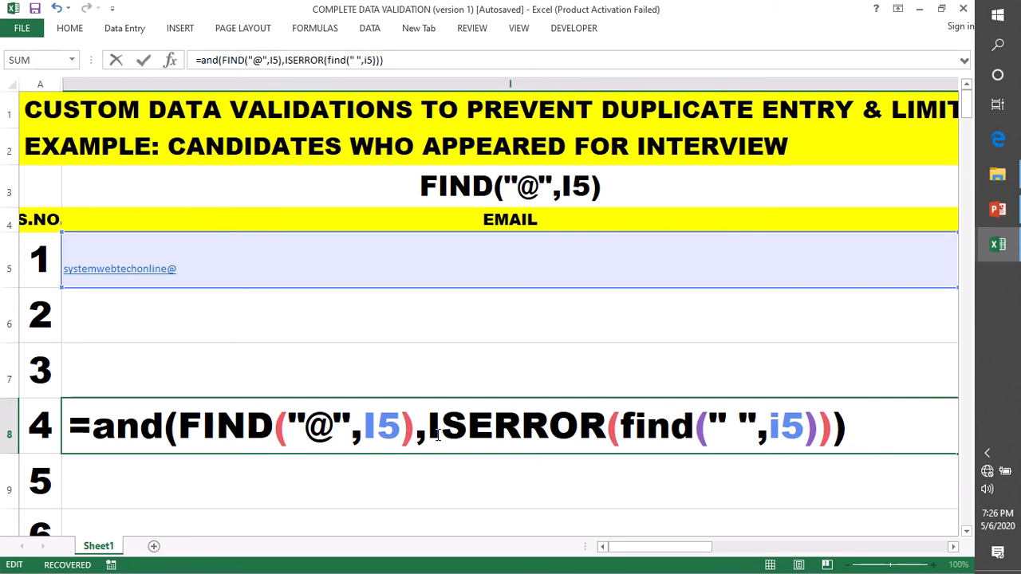
key(Return)
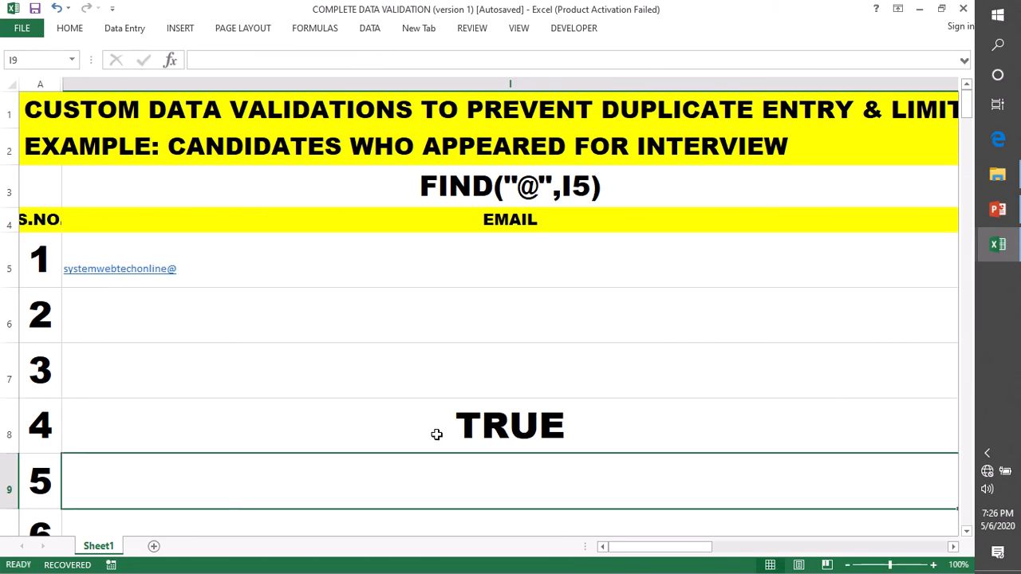
Set the font size of row 5 to 72
click(4, 268)
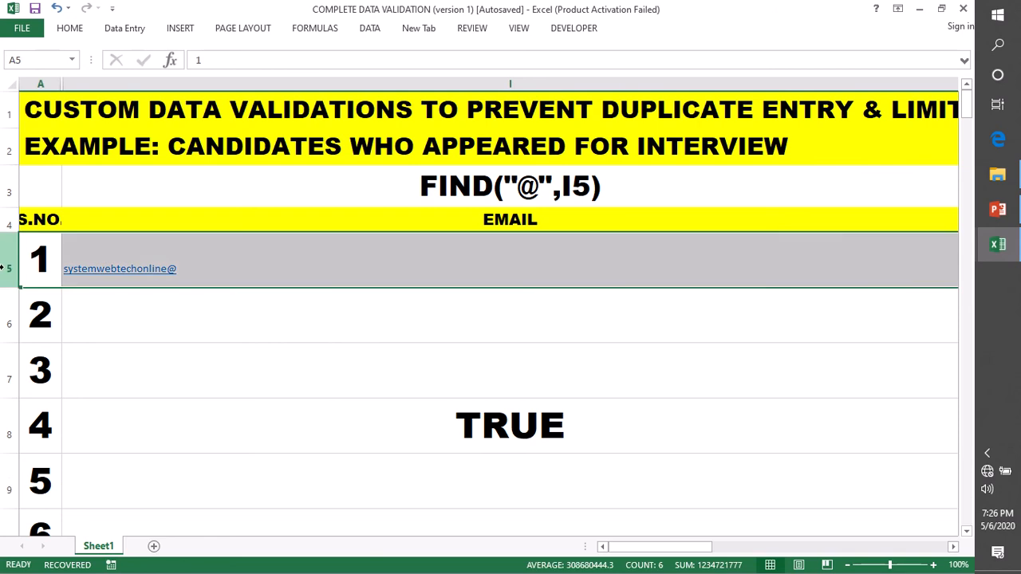
click(69, 28)
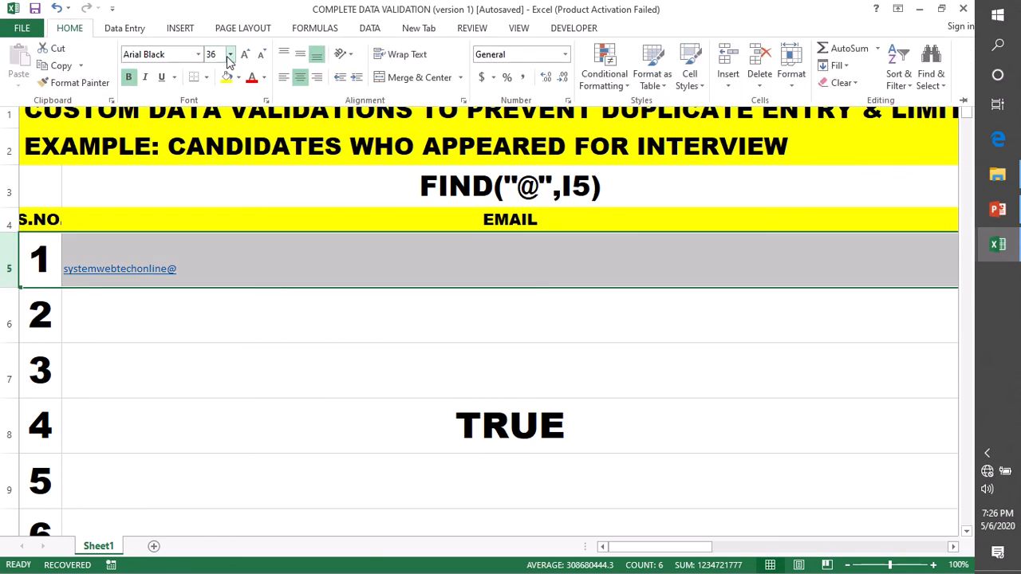
click(243, 54)
click(243, 53)
click(244, 55)
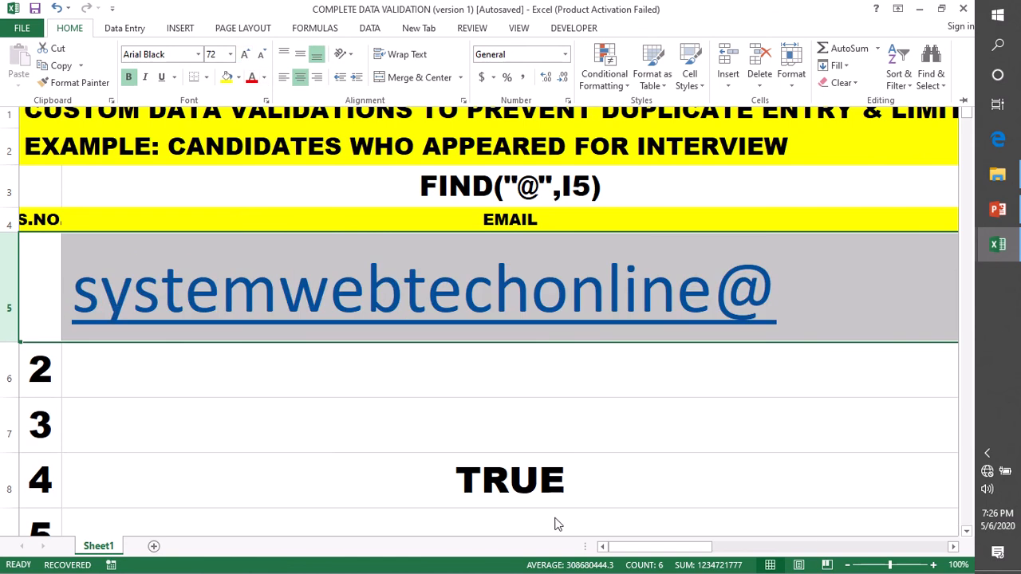
key(ctrl+F1)
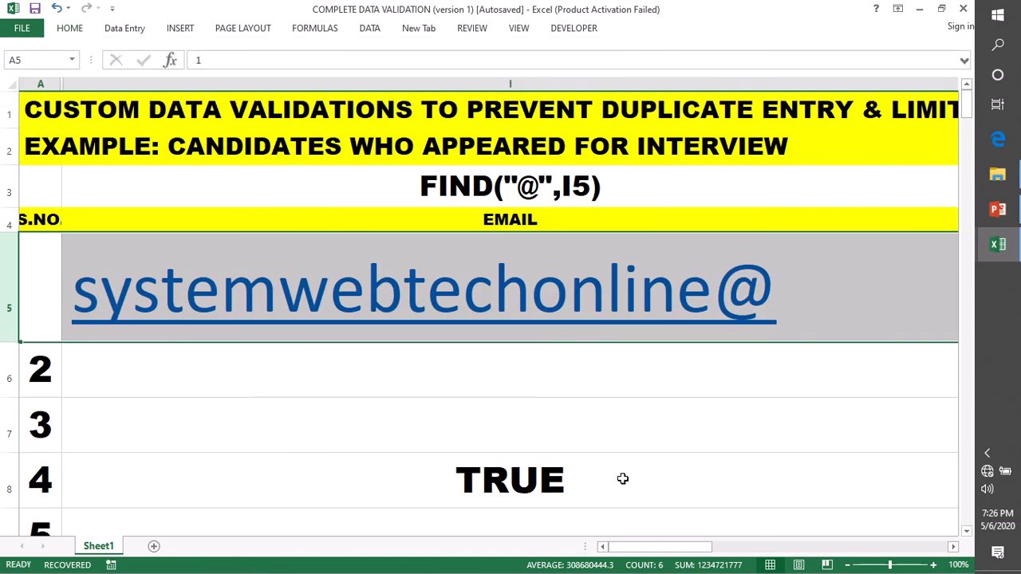
Insert spaces before the @ in I5 so the I8 check returns FALSE
click(623, 479)
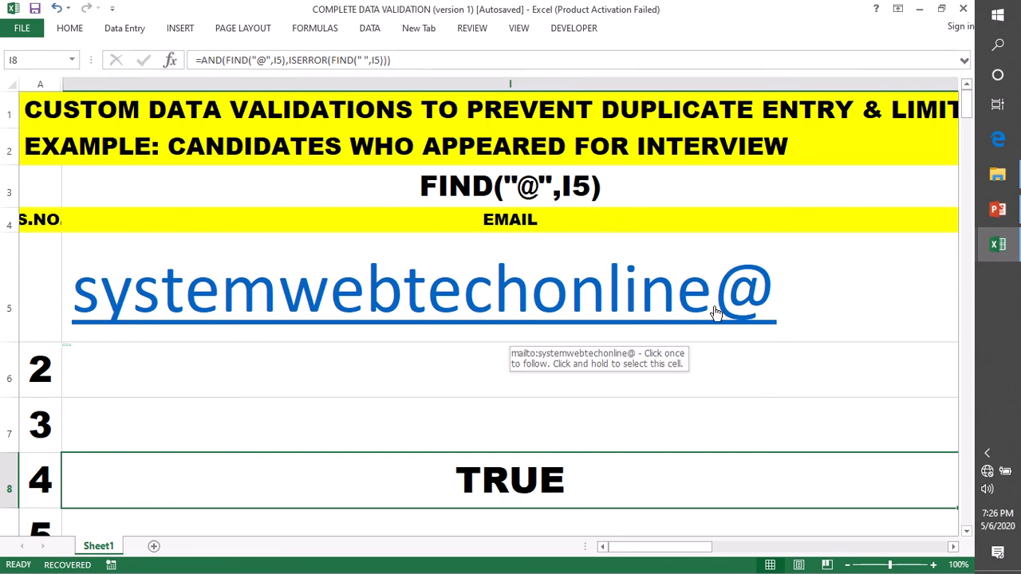
click(838, 282)
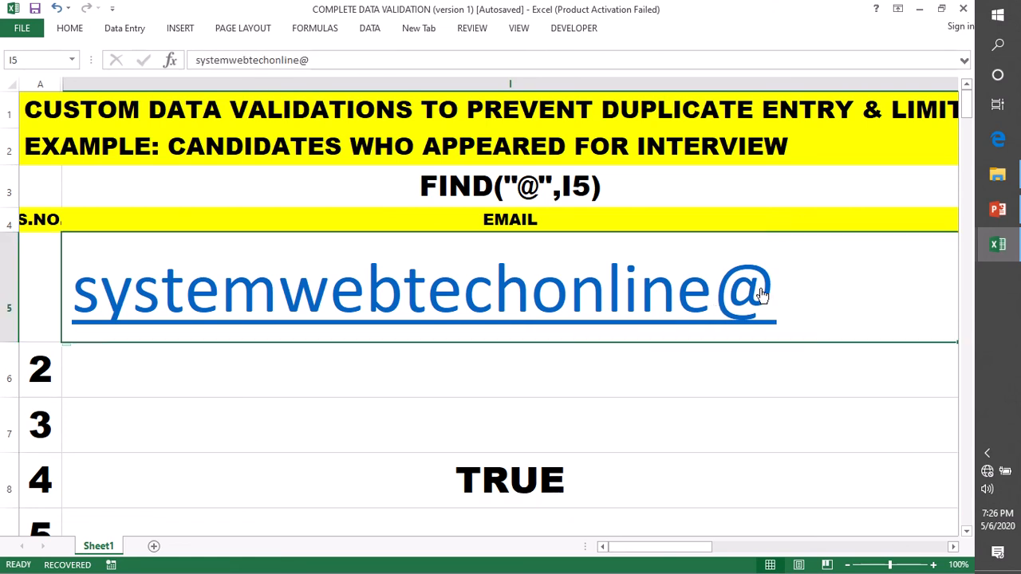
double_click(863, 280)
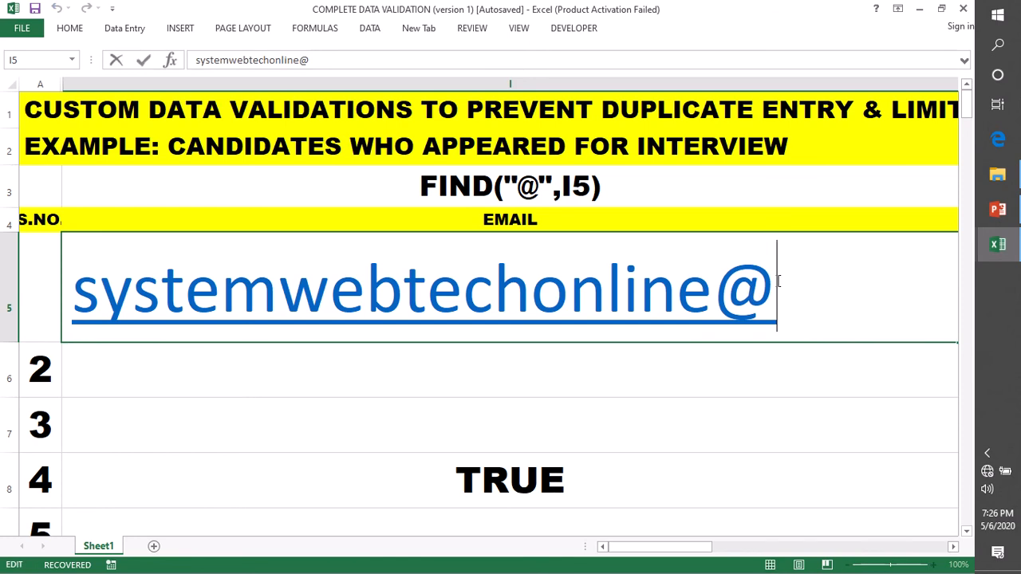
click(711, 297)
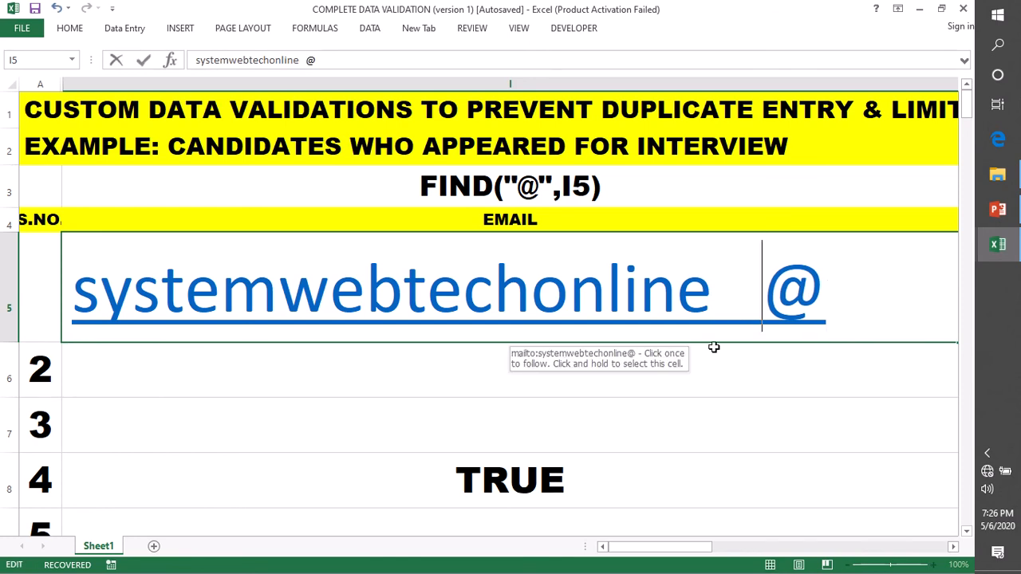
key(Return)
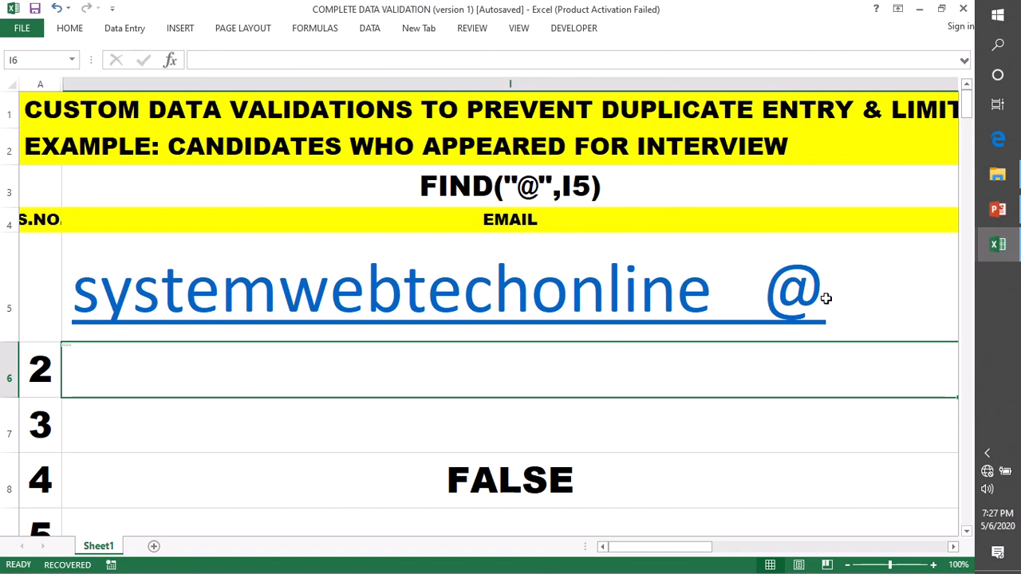
Add a FIND(".") check to the I8 formula
double_click(471, 490)
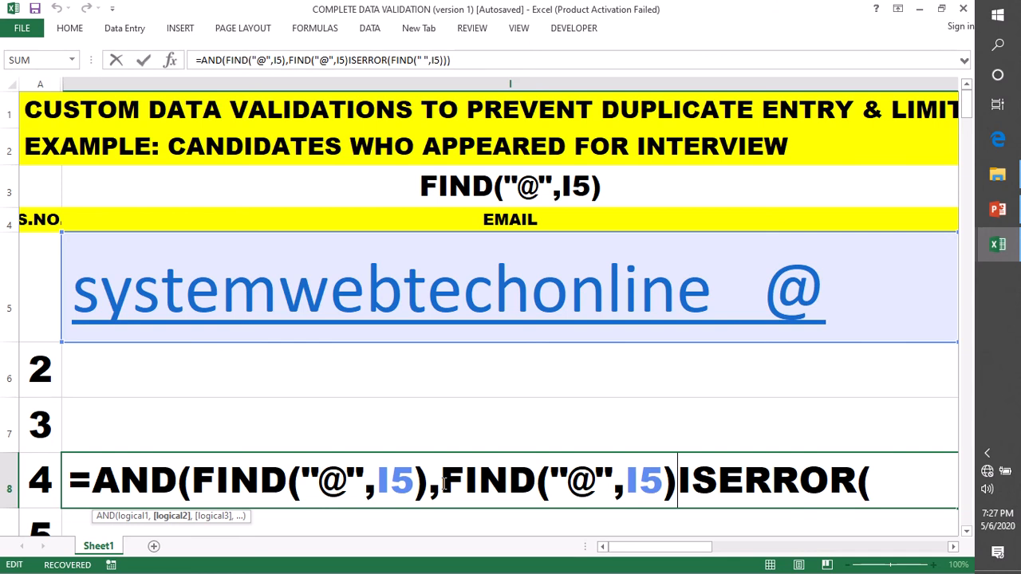
text(,)
click(593, 481)
key(BackSpace)
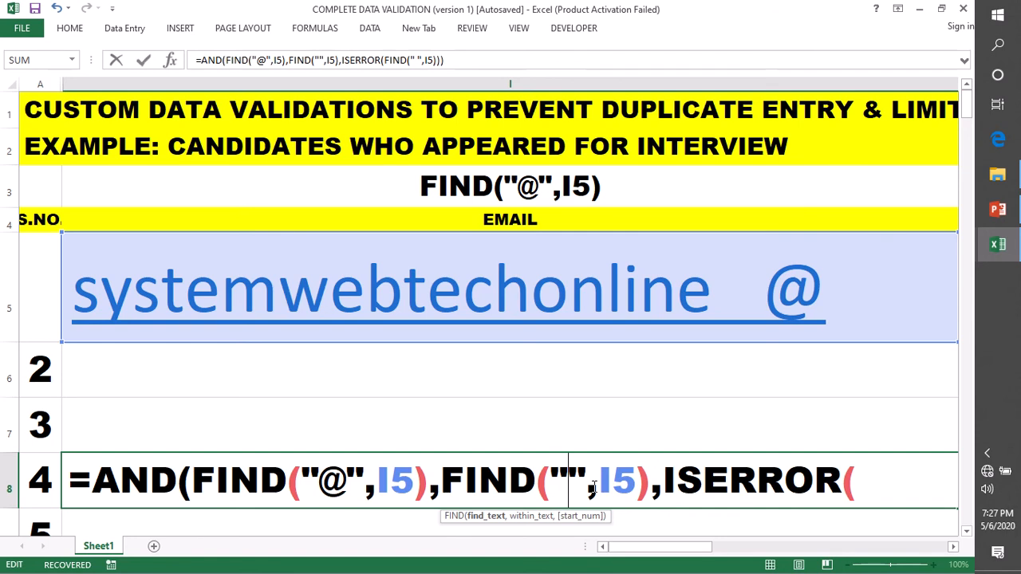
text(.)
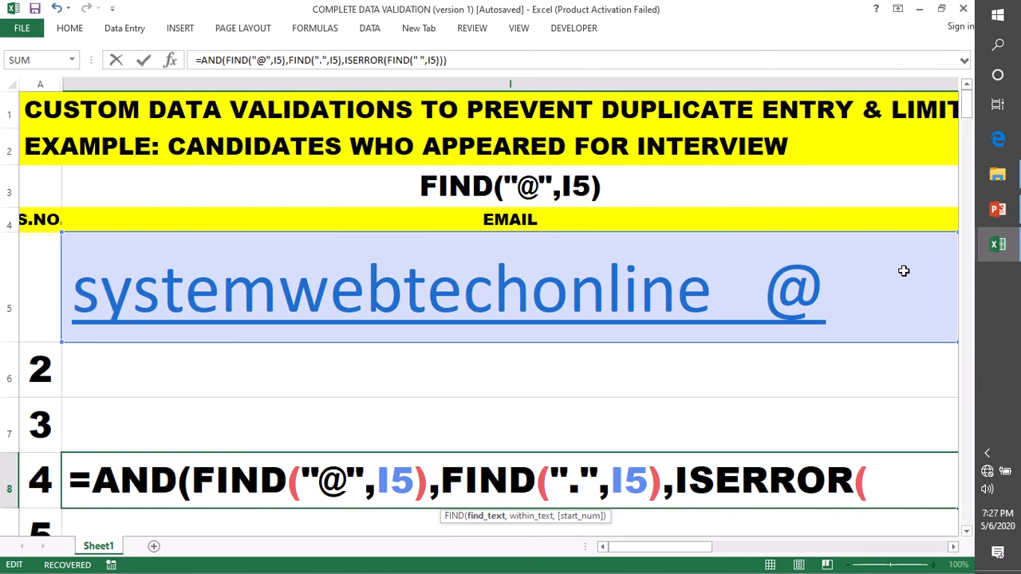
key(Return)
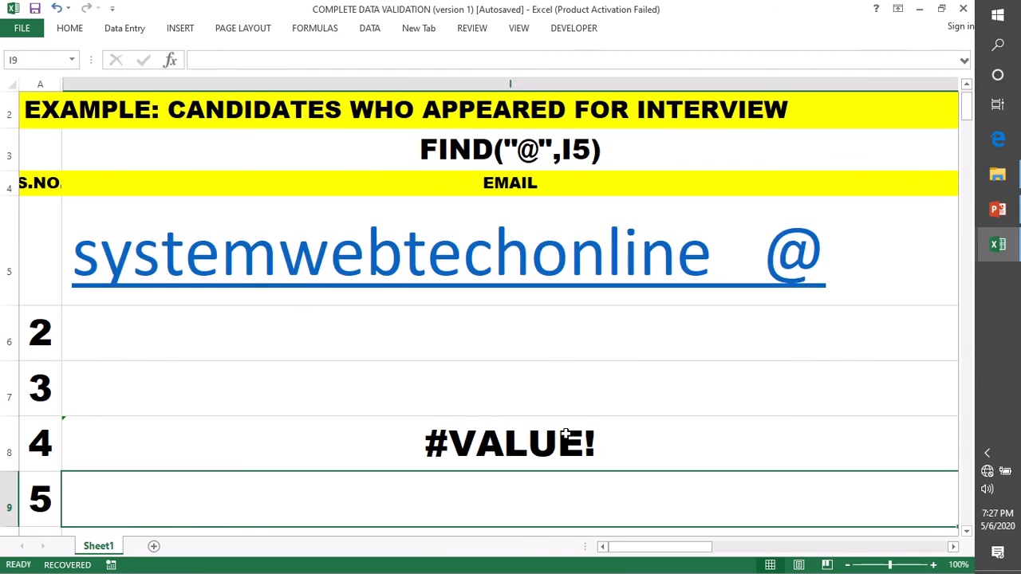
Add a dot to the I5 email and delete the spaces before the @
double_click(841, 264)
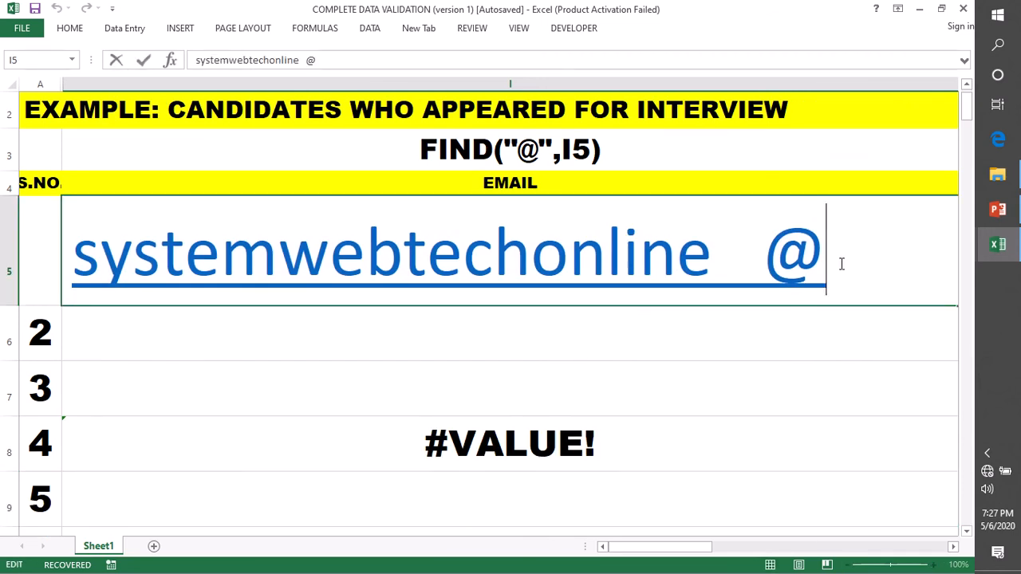
text(.)
key(Return)
double_click(770, 273)
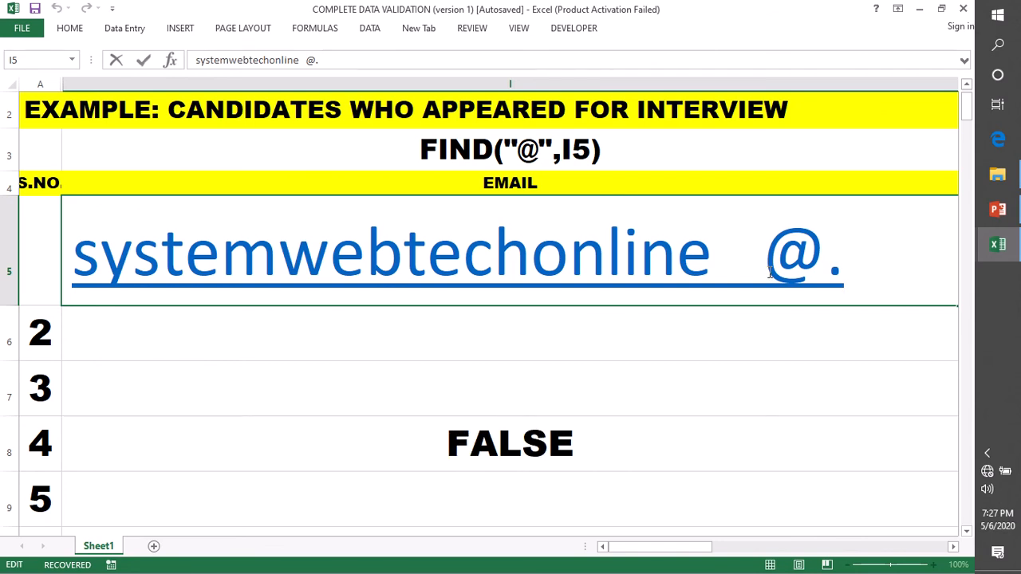
key(BackSpace)
key(BackSpace)
key(Return)
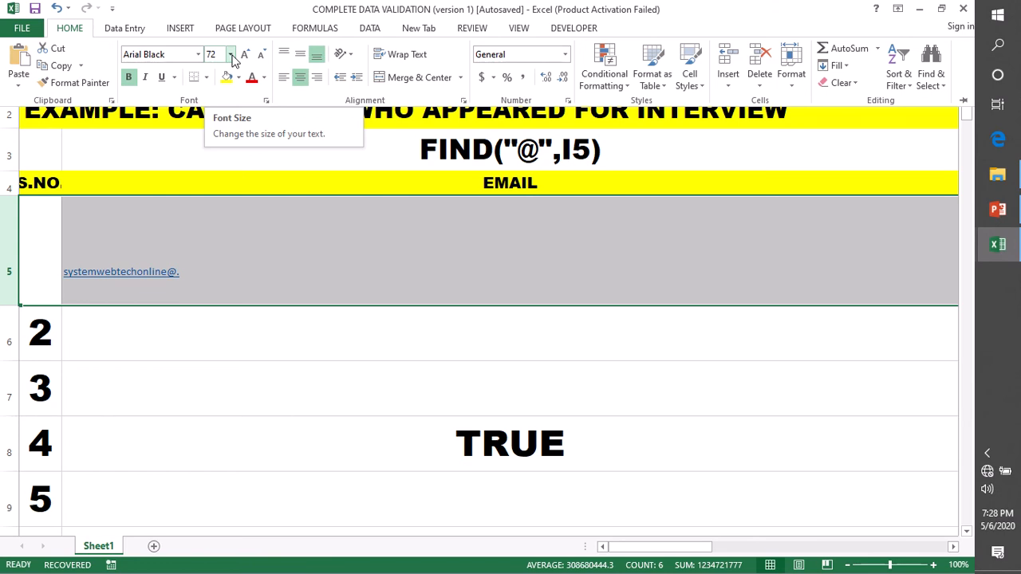
click(231, 56)
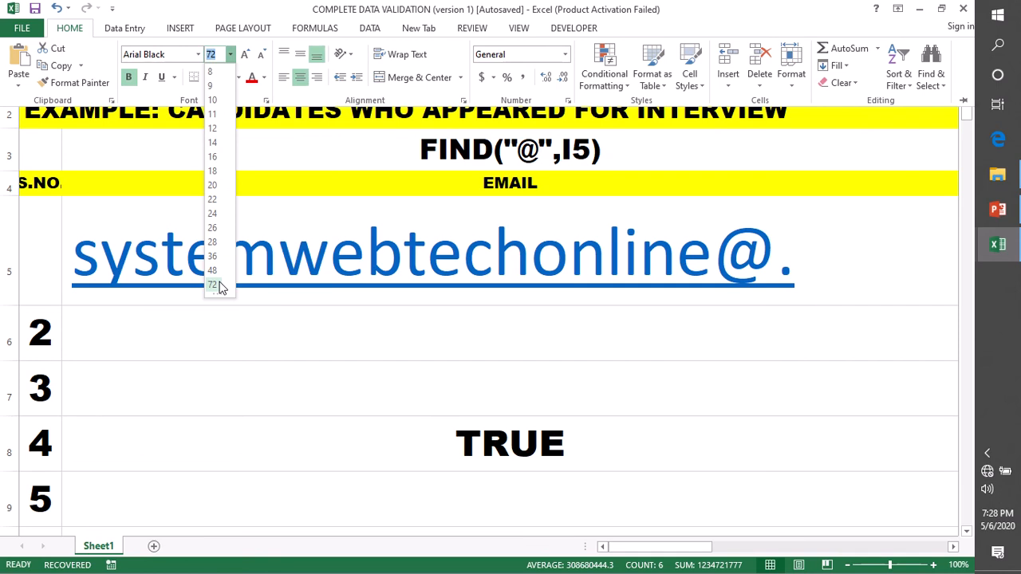
click(214, 285)
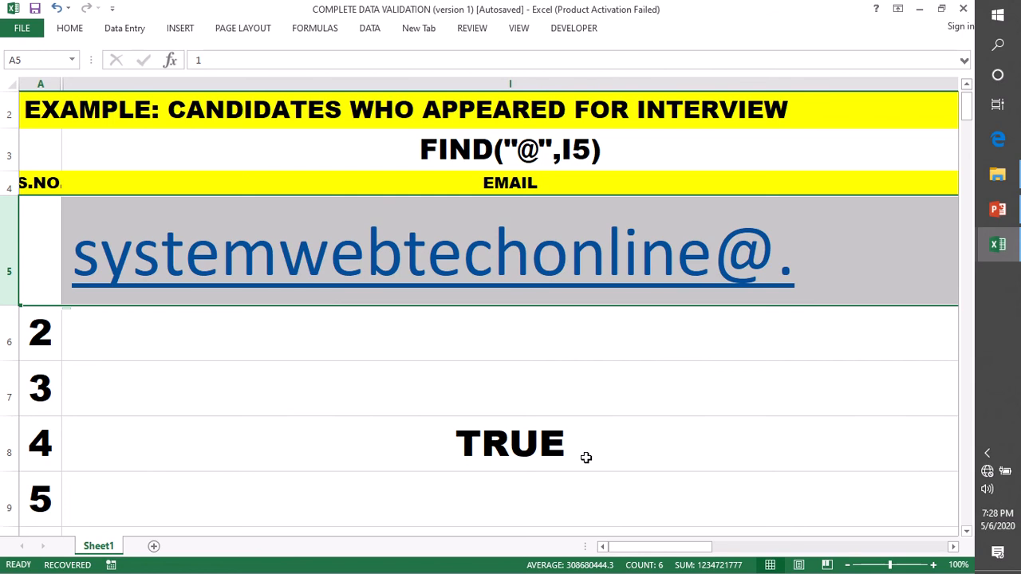
double_click(479, 445)
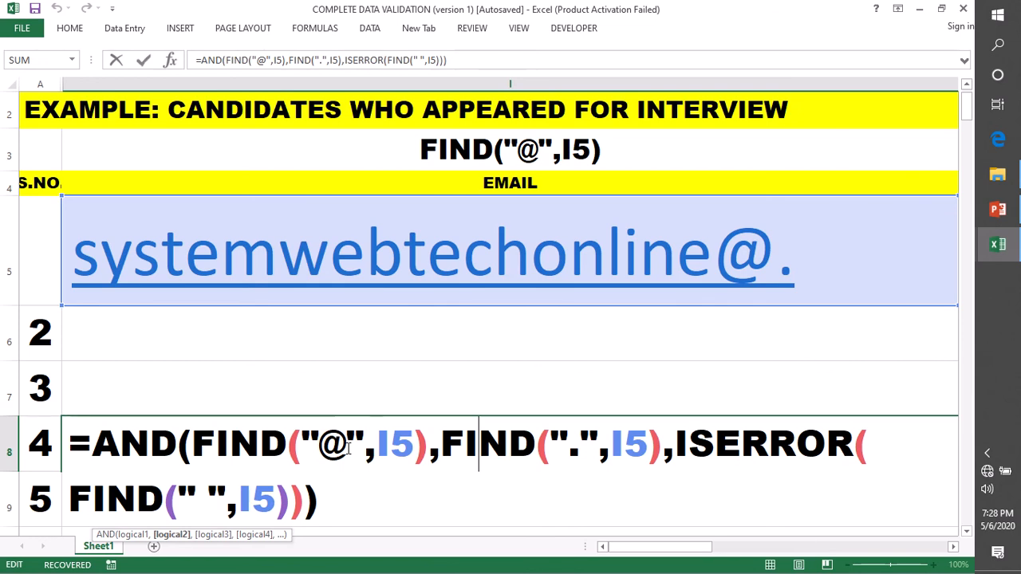
click(348, 449)
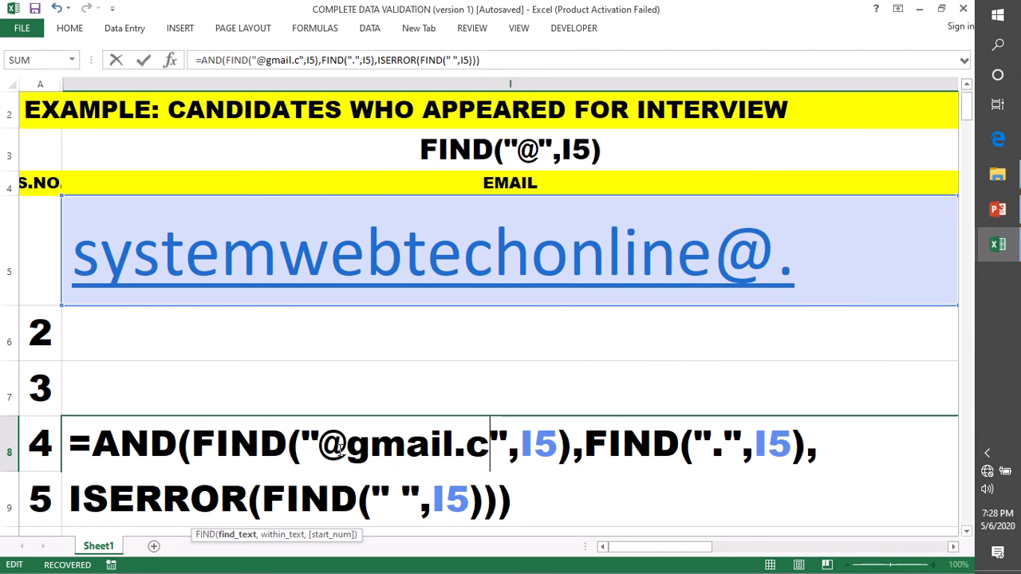
text(om)
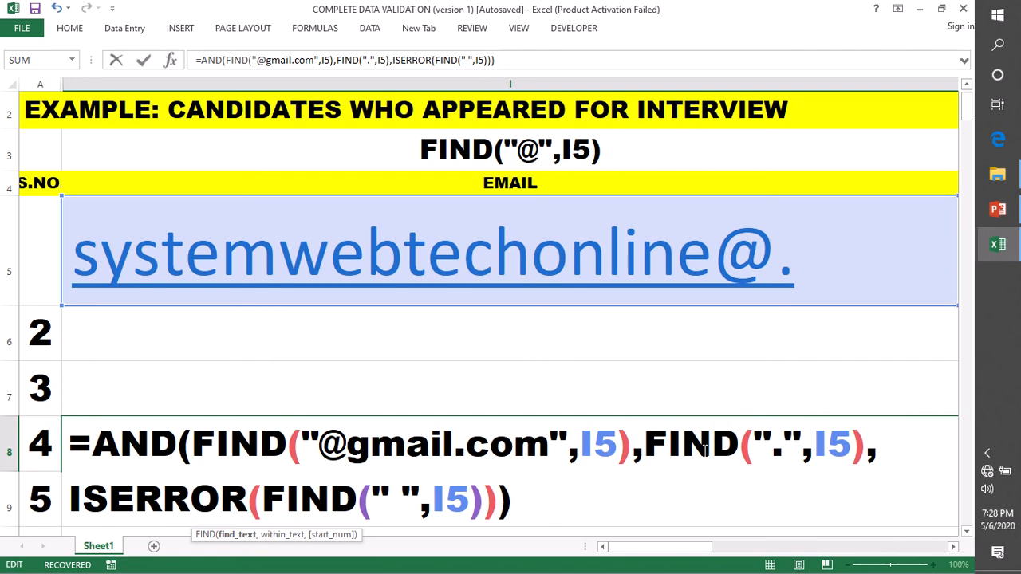
drag(644, 446, 895, 450)
key(Return)
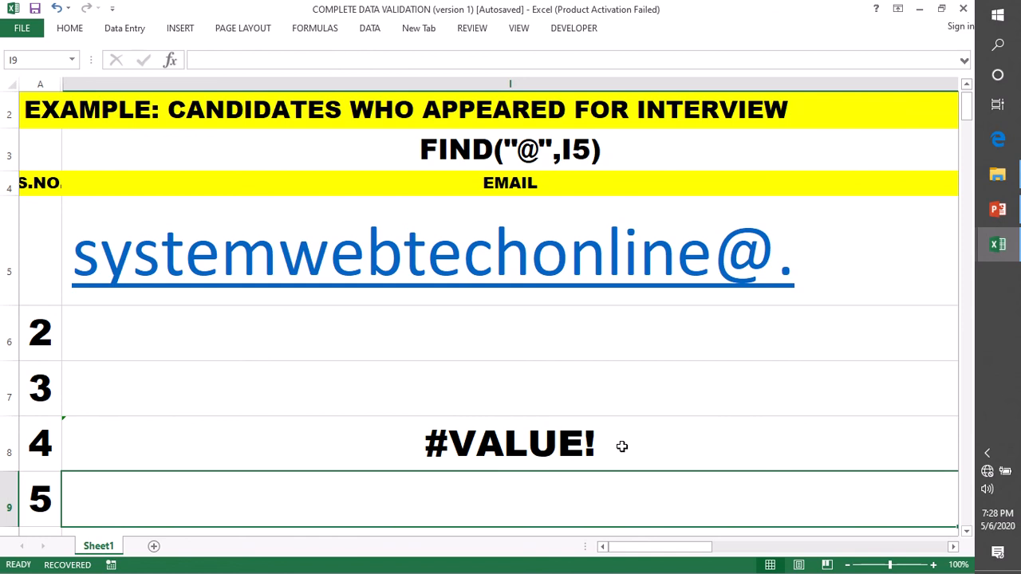
double_click(621, 447)
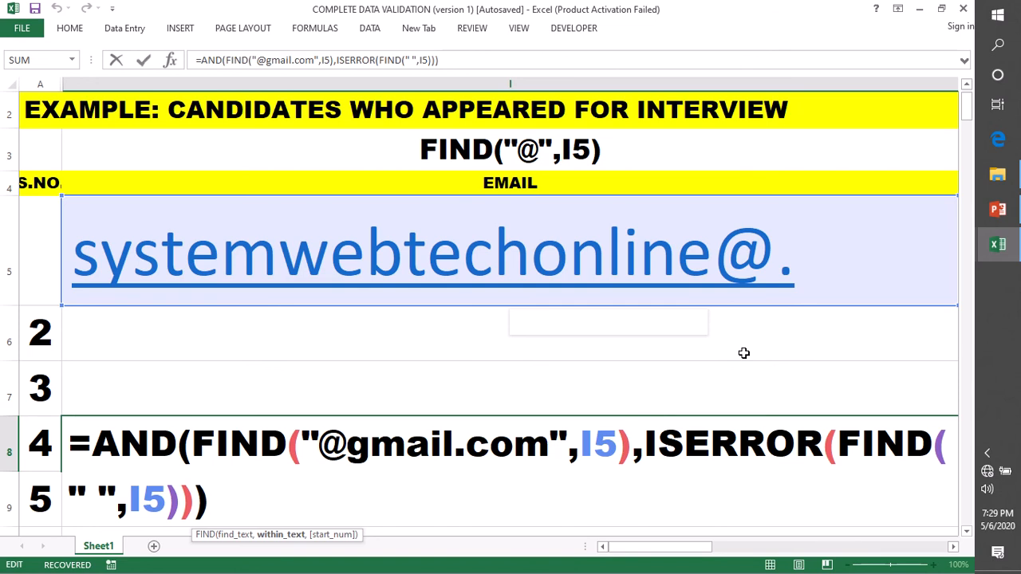
Select the I8 formula text after '=' and confirm it, now returning TRUE
drag(209, 501, 92, 444)
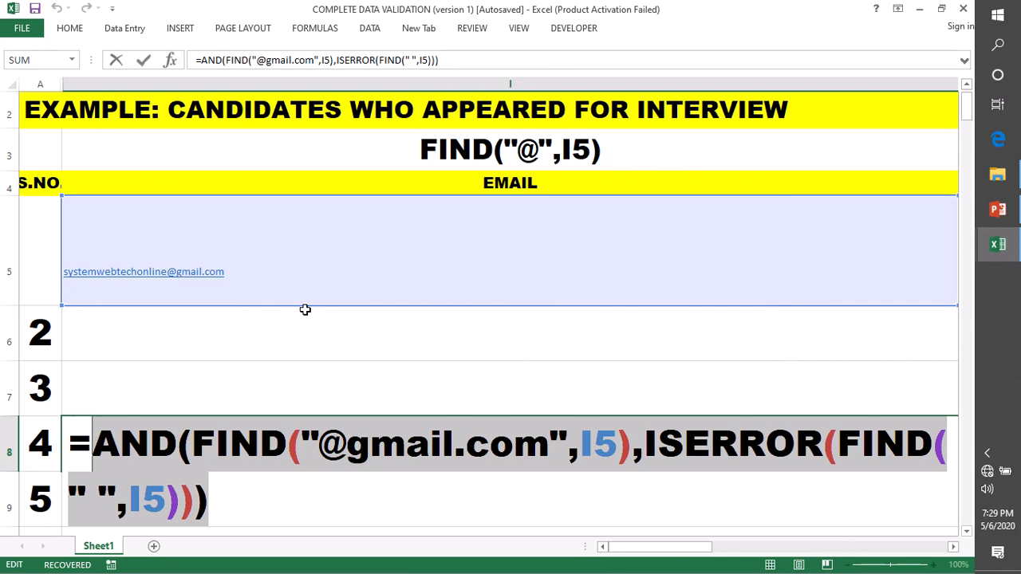
key(Return)
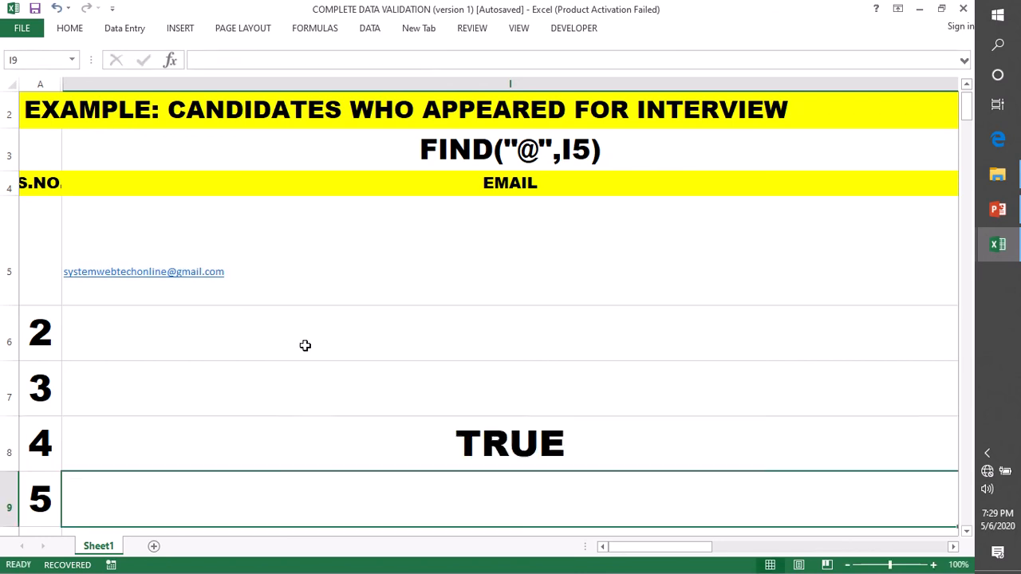
Open the Data Validation dialog and close it without changes
click(370, 30)
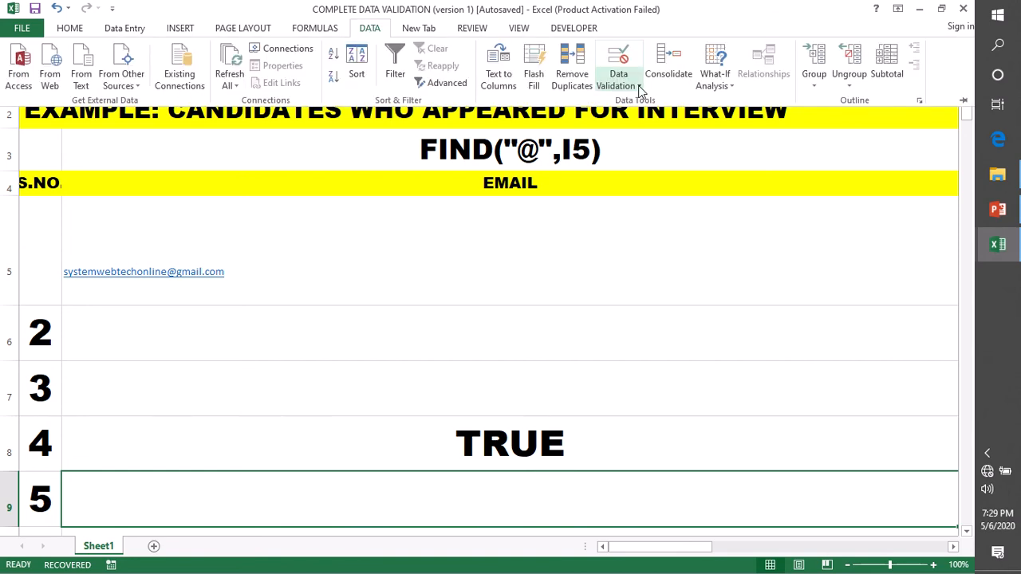
click(640, 90)
click(646, 101)
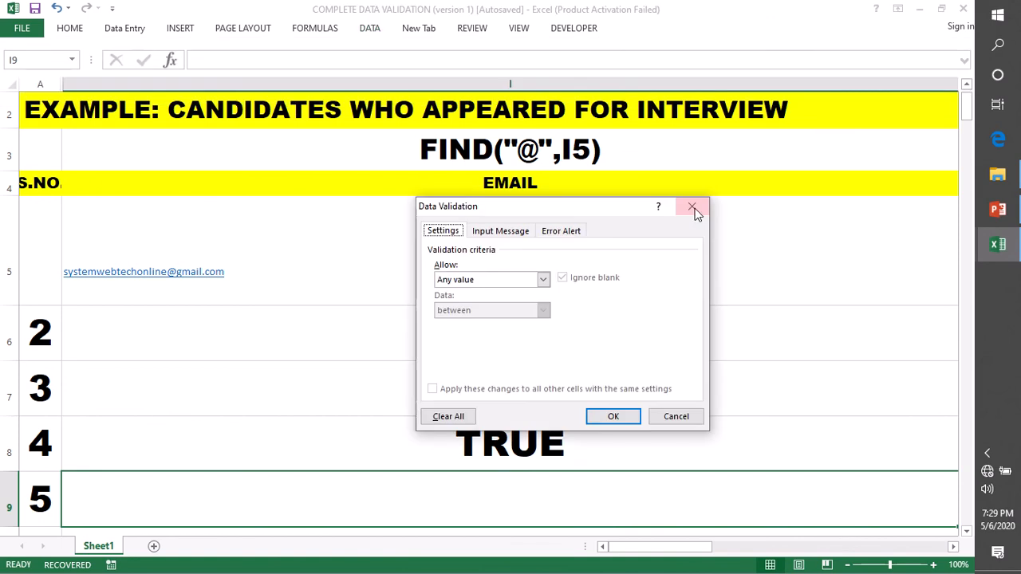
click(691, 207)
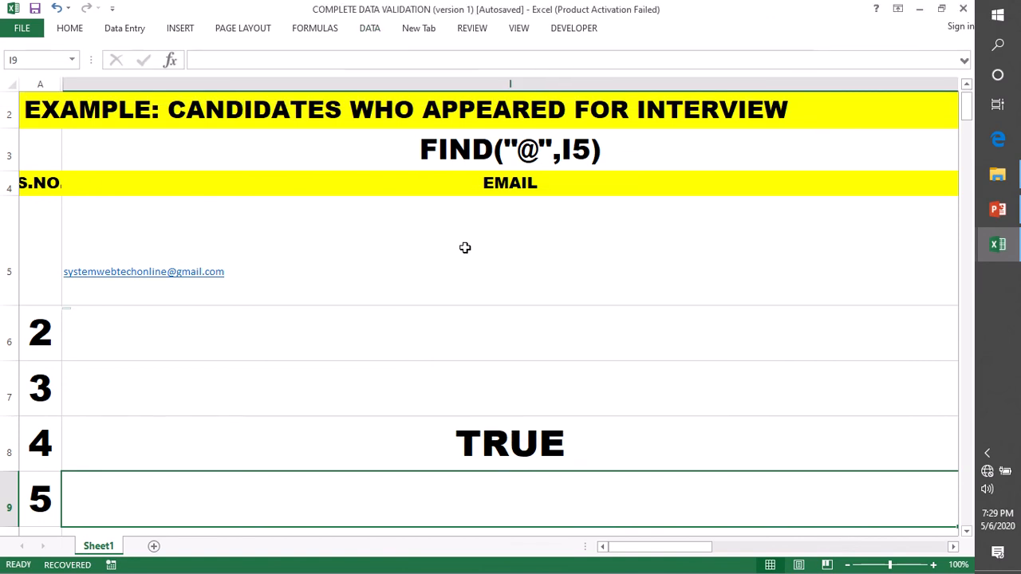
drag(470, 247, 490, 410)
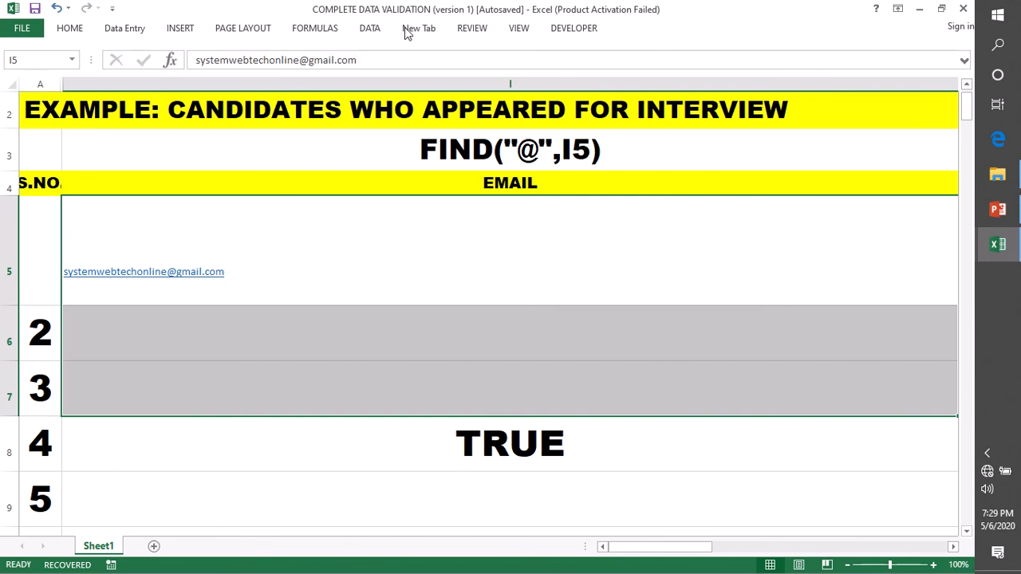
click(370, 29)
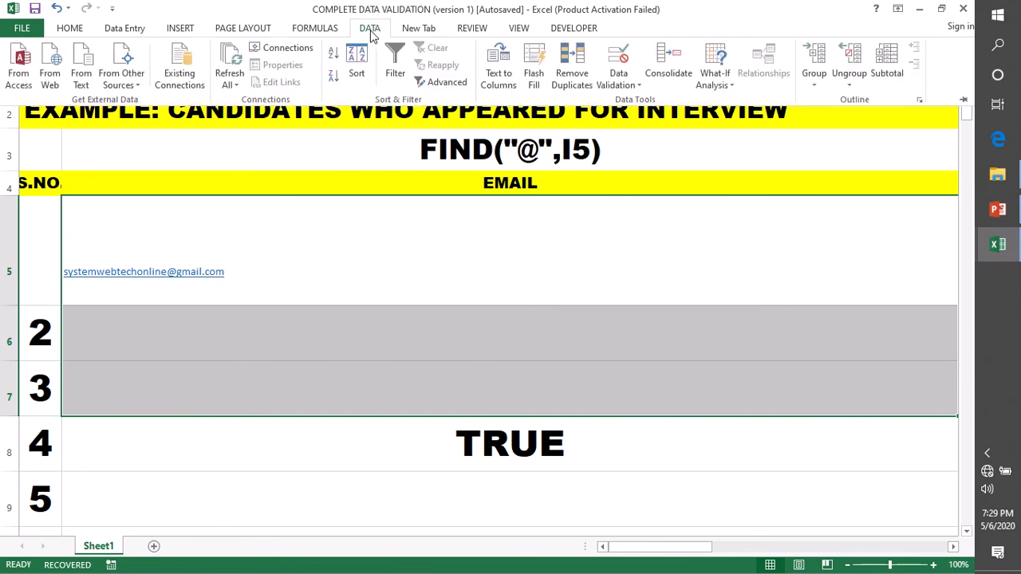
click(622, 85)
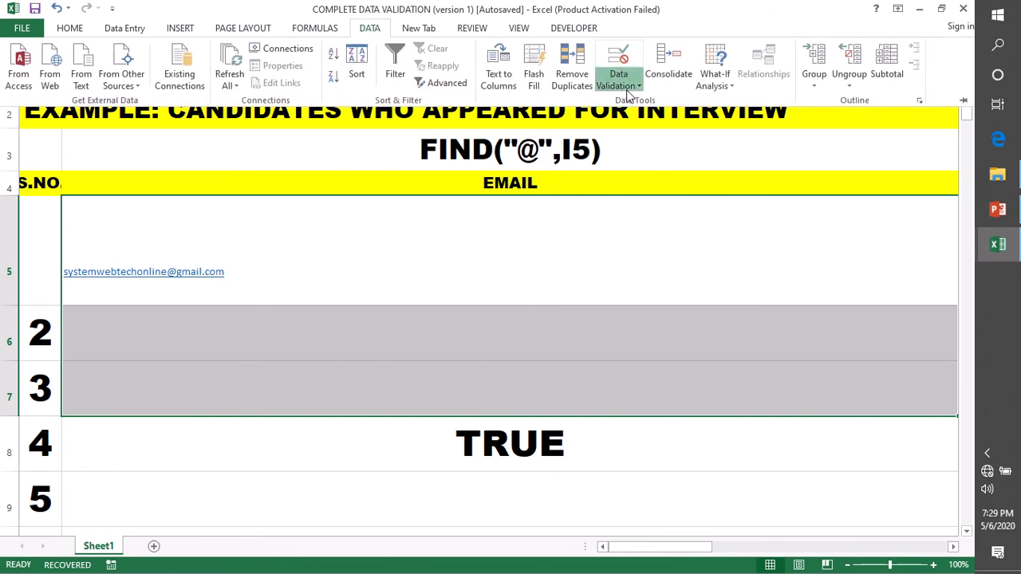
click(637, 102)
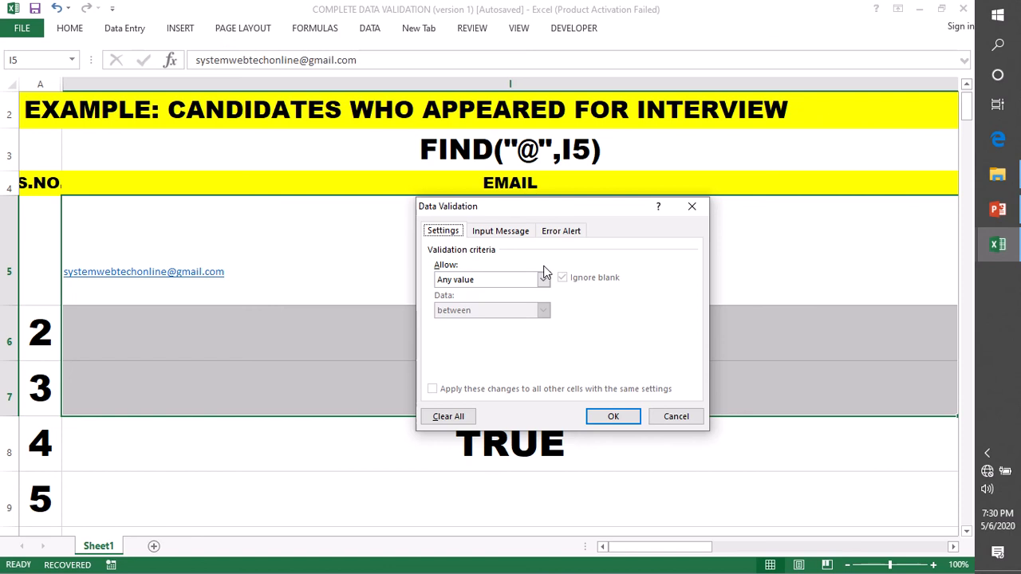
click(543, 280)
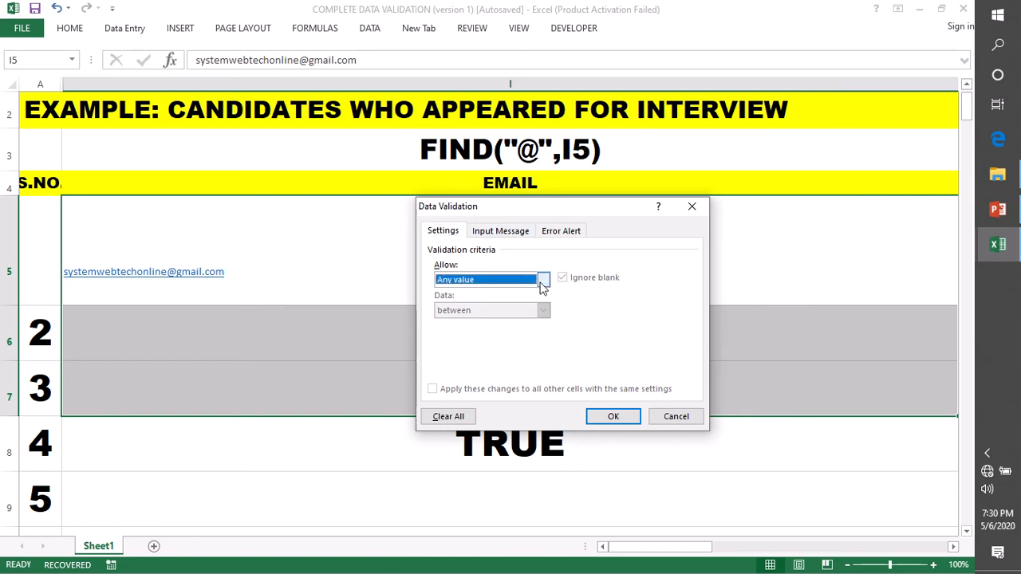
click(460, 363)
click(450, 339)
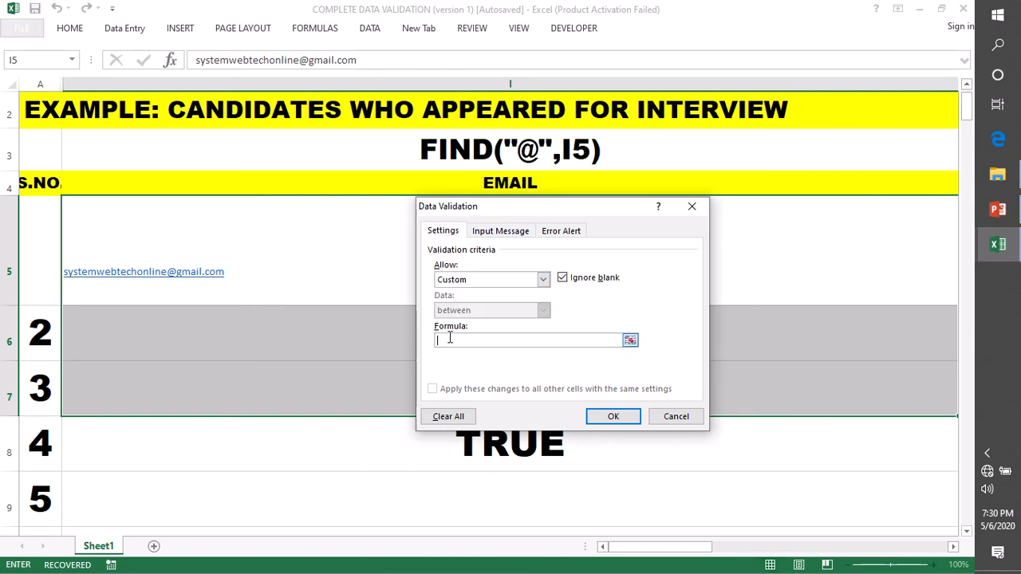
text(=)
key(ctrl+v)
key(Return)
double_click(223, 344)
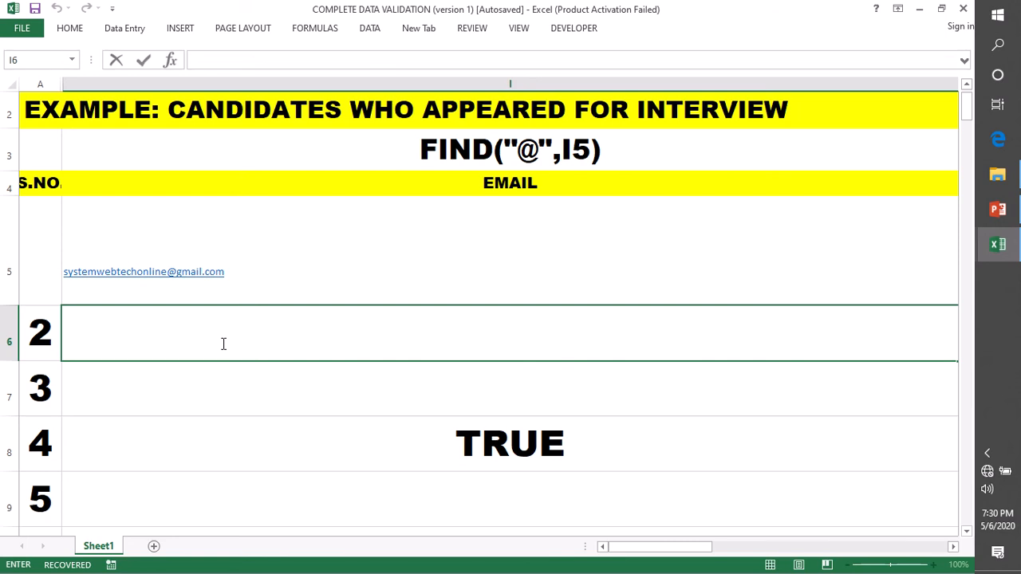
text(sys)
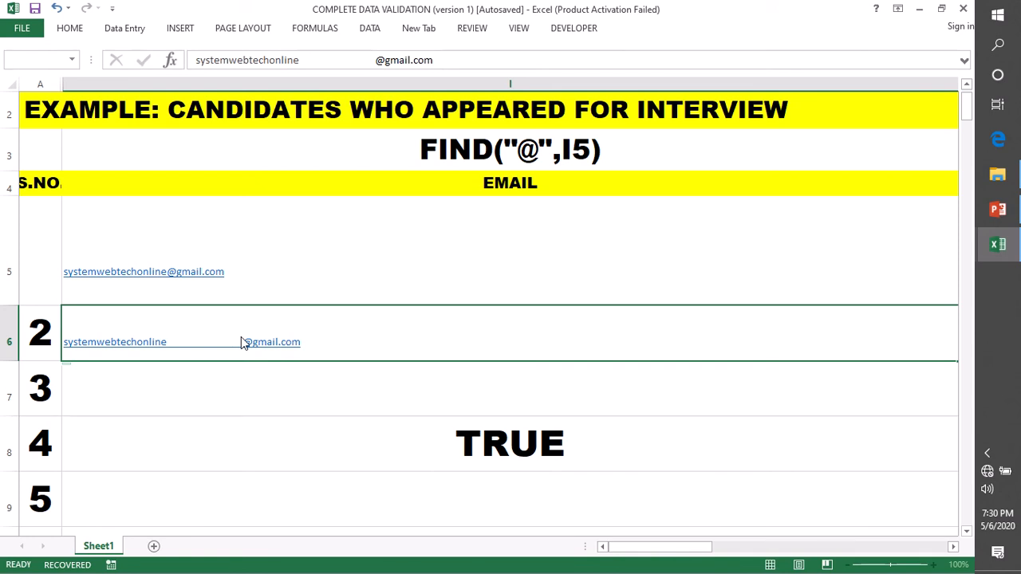
key(Return)
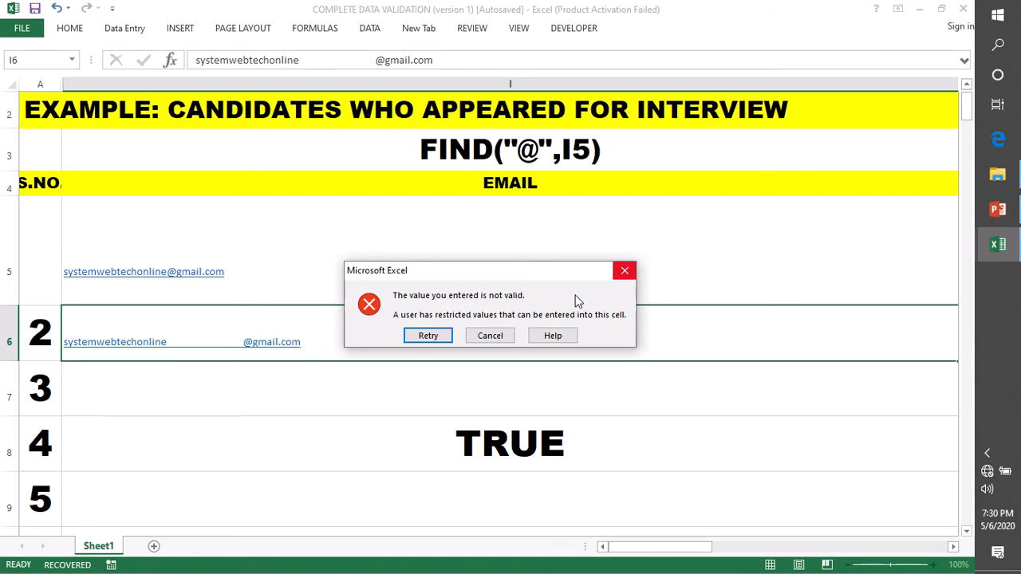
click(420, 336)
click(230, 342)
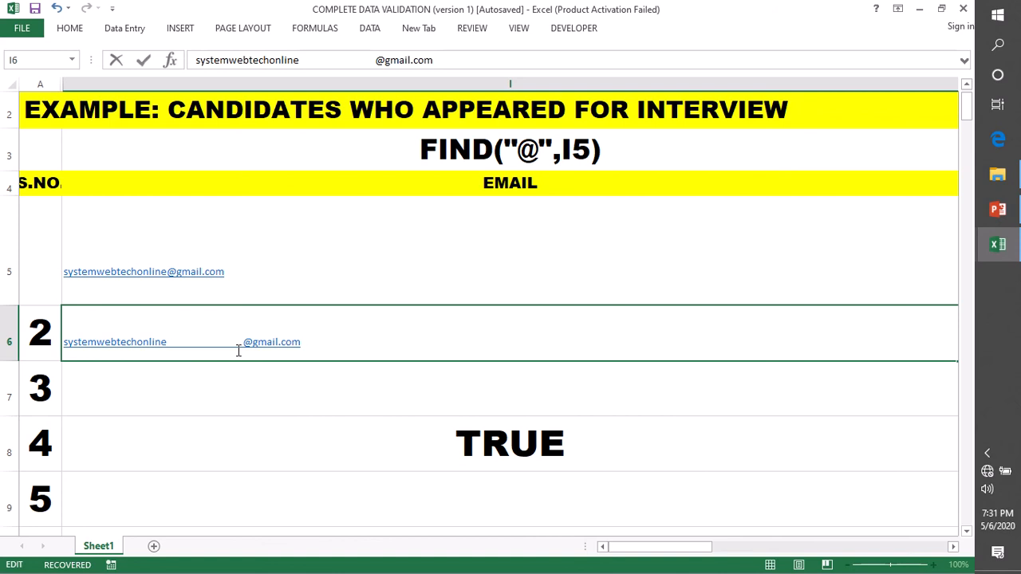
drag(243, 342, 163, 347)
key(BackSpace)
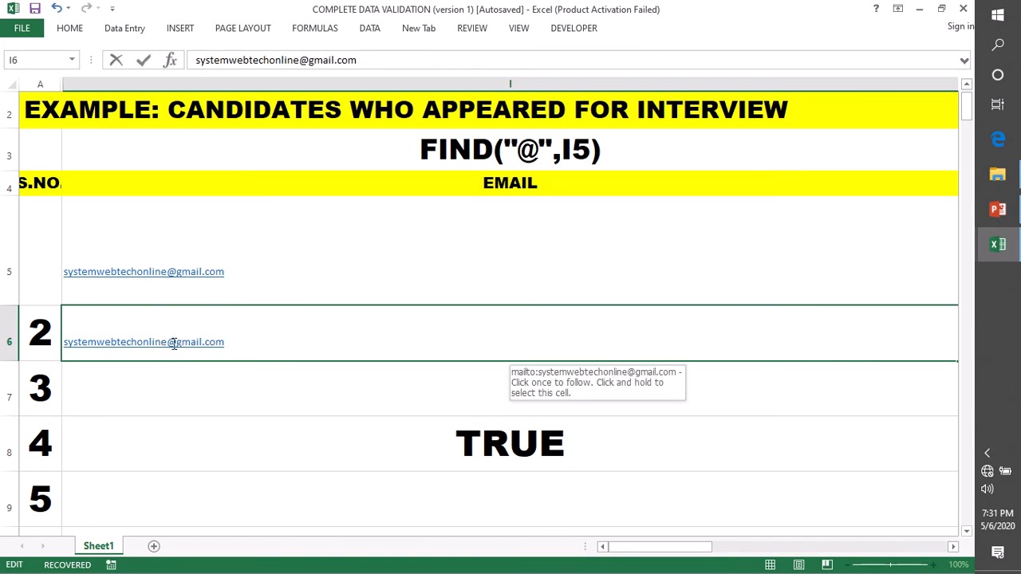
Remove the @ from the address and submit it, triggering the invalid-value error again
key(Delete)
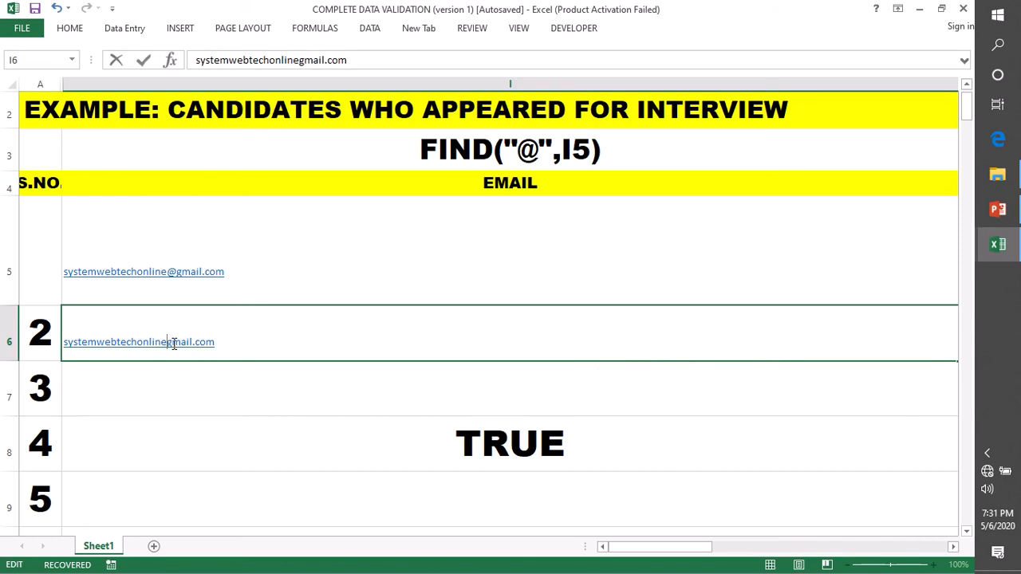
text(@)
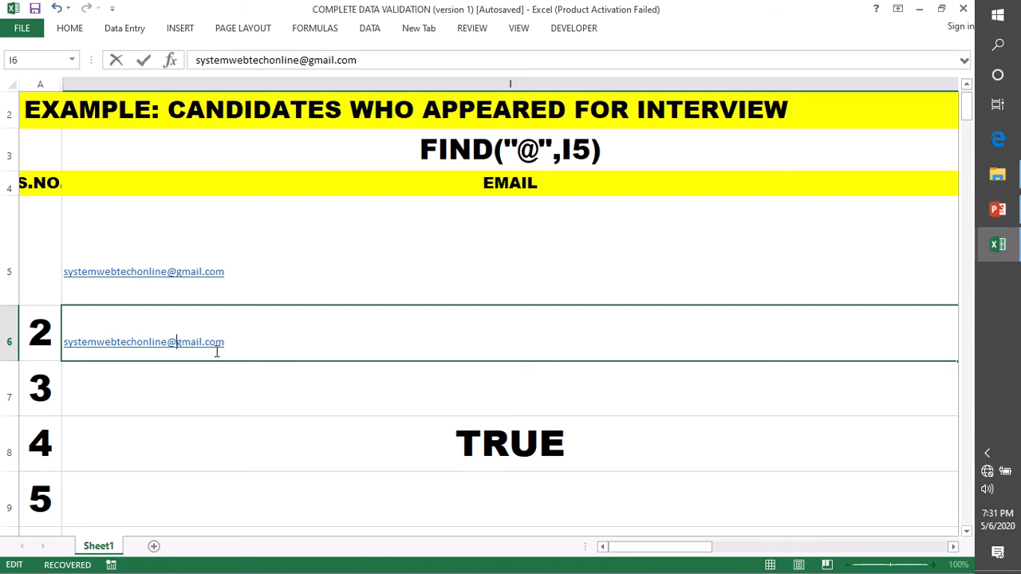
key(BackSpace)
key(Return)
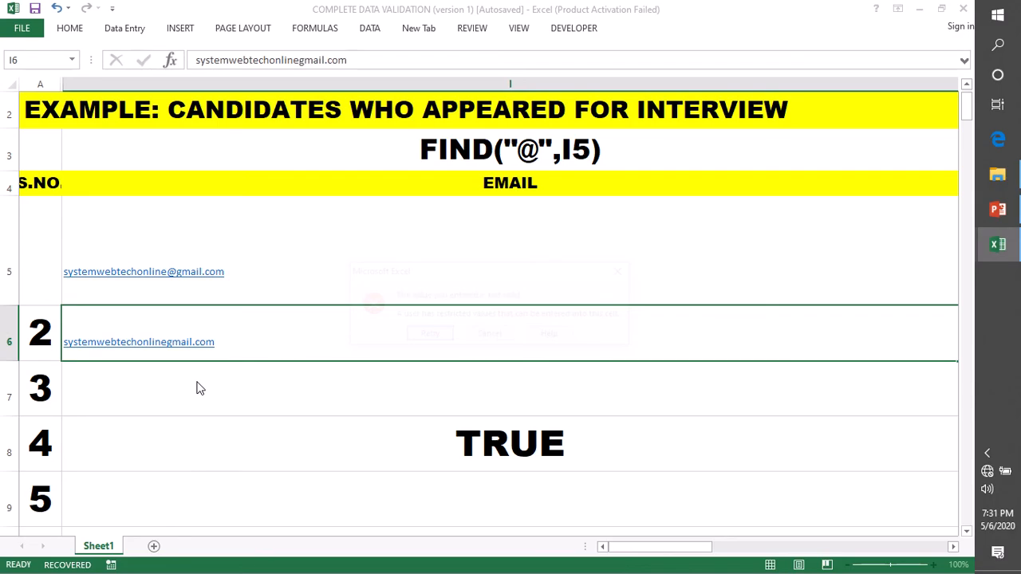